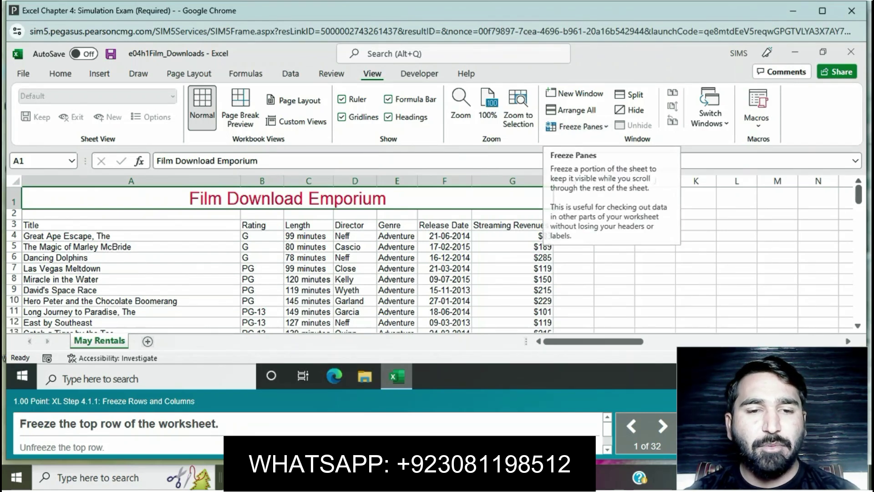
Step: Freeze the top row of the worksheet and unfreeze it again
click(577, 126)
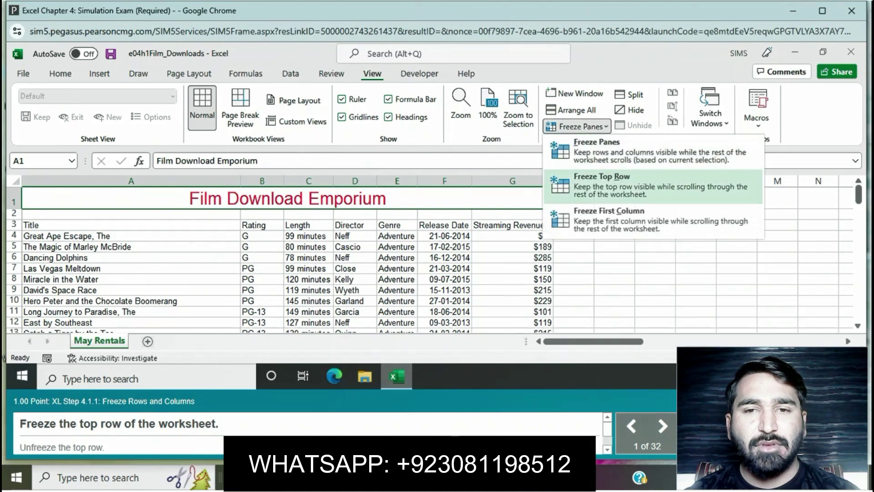
click(602, 182)
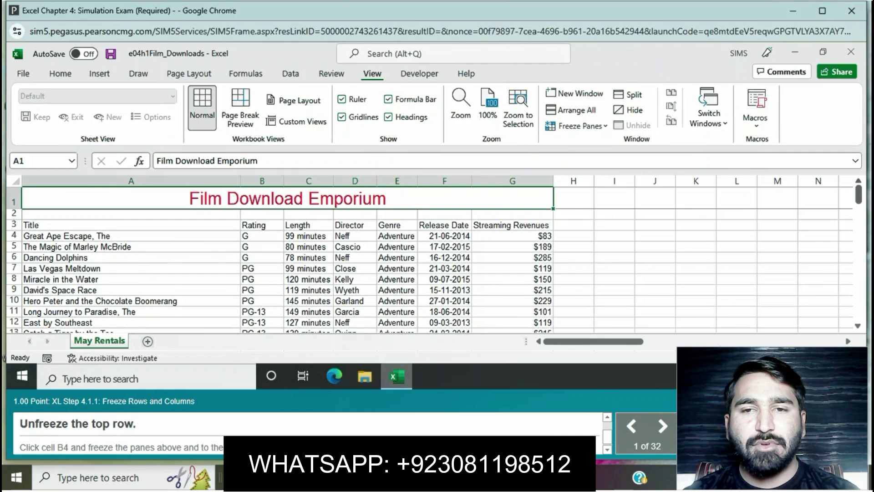
click(578, 126)
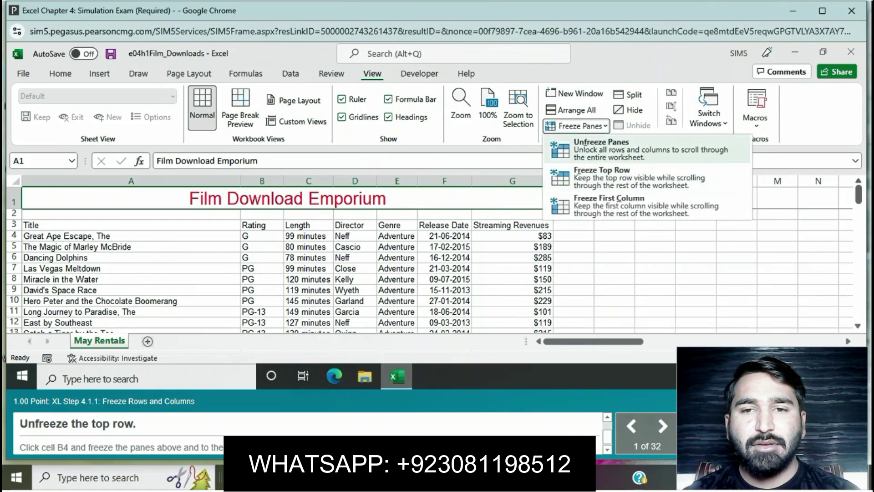
click(601, 148)
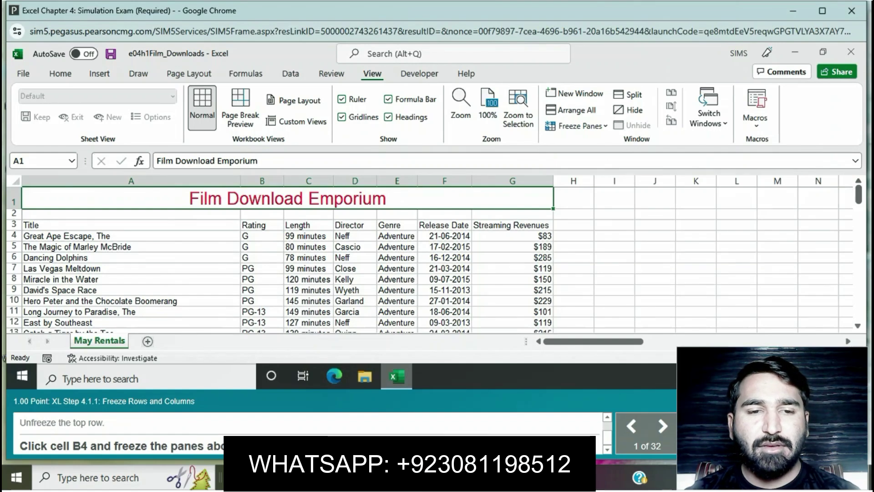
Step: Freeze the panes above and to the left of cell B4
click(262, 224)
click(262, 235)
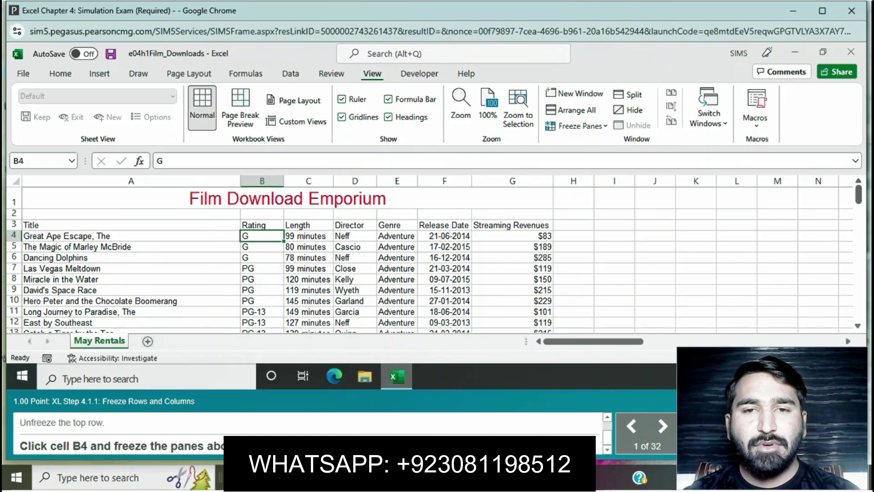
click(578, 126)
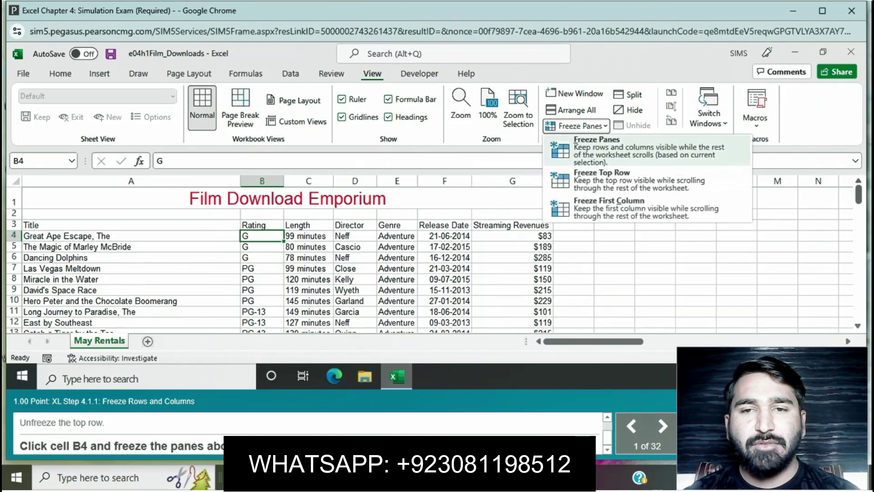
click(596, 150)
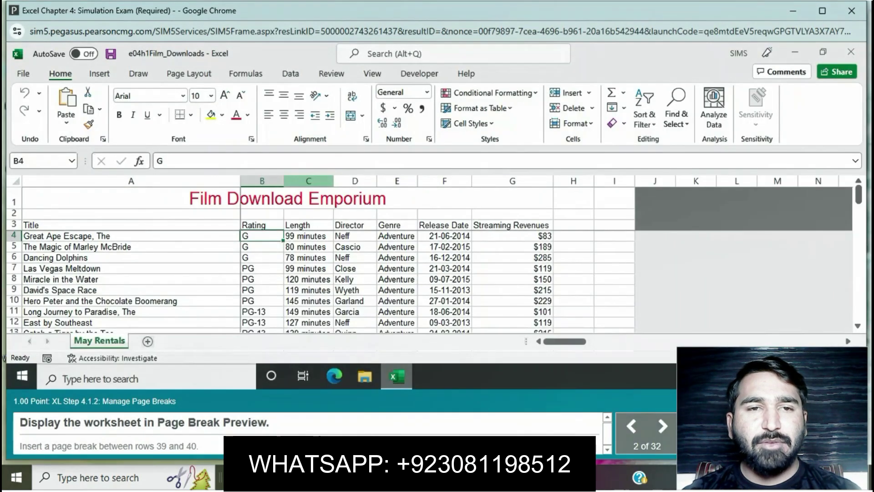
Step: Display the May Rentals worksheet in Page Break Preview
click(371, 74)
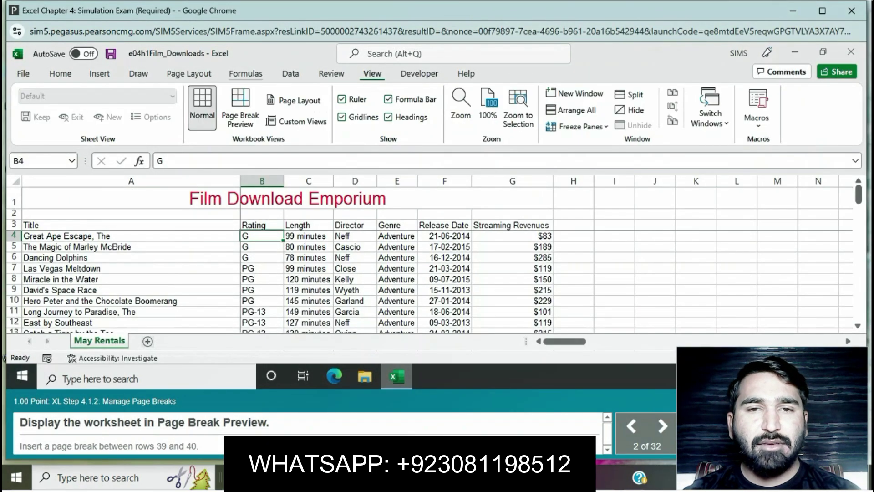
click(240, 106)
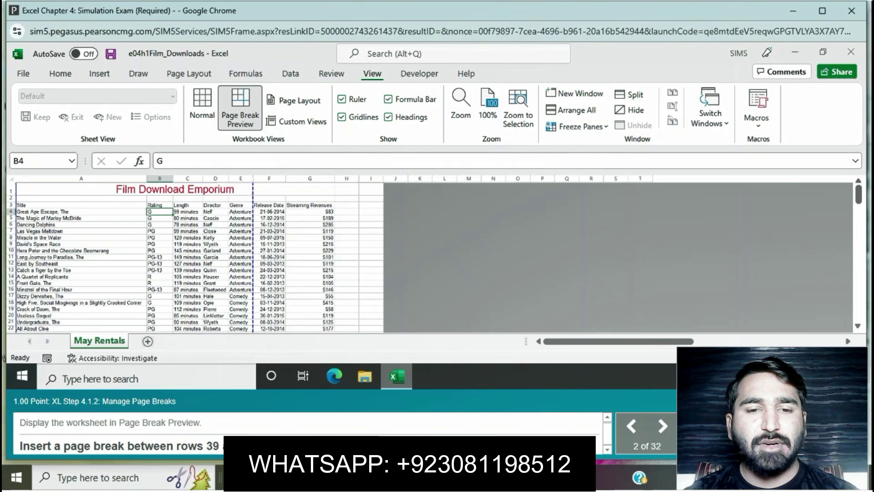
Step: Insert a page break between rows 39 and 40 of the film list
scroll(325, 289, down, 4)
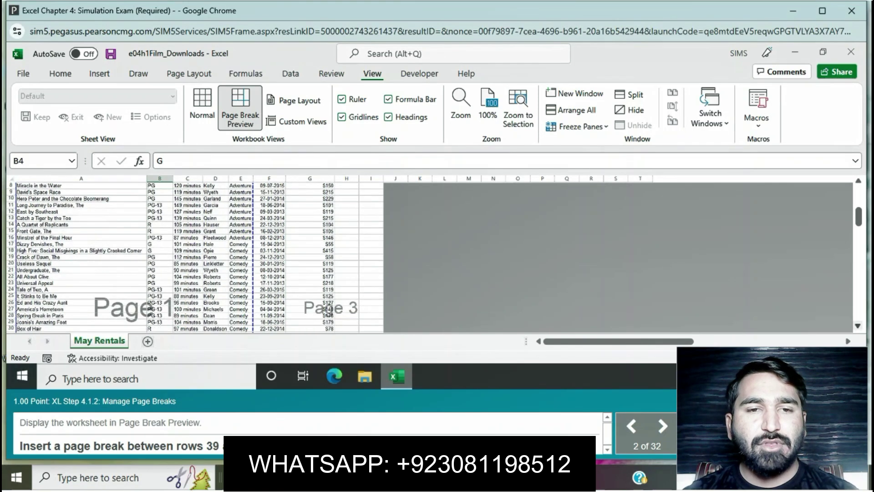
scroll(326, 290, down, 3)
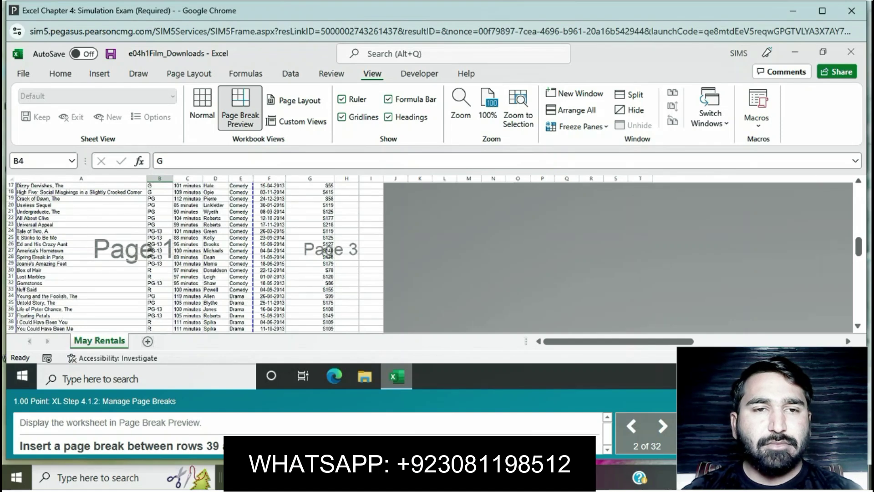
scroll(196, 255, down, 1)
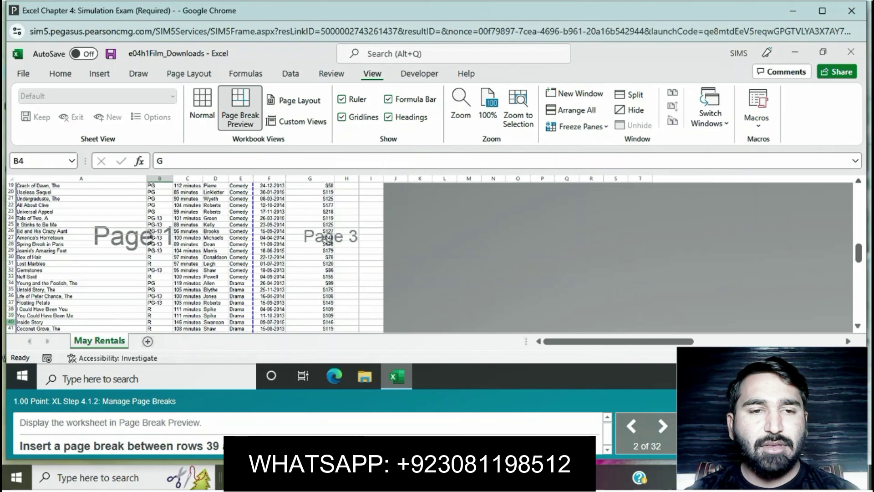
click(11, 321)
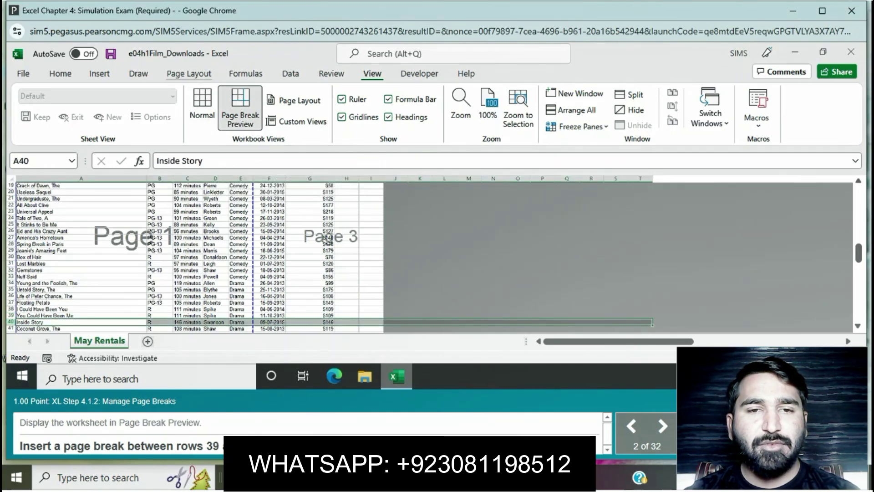
click(189, 73)
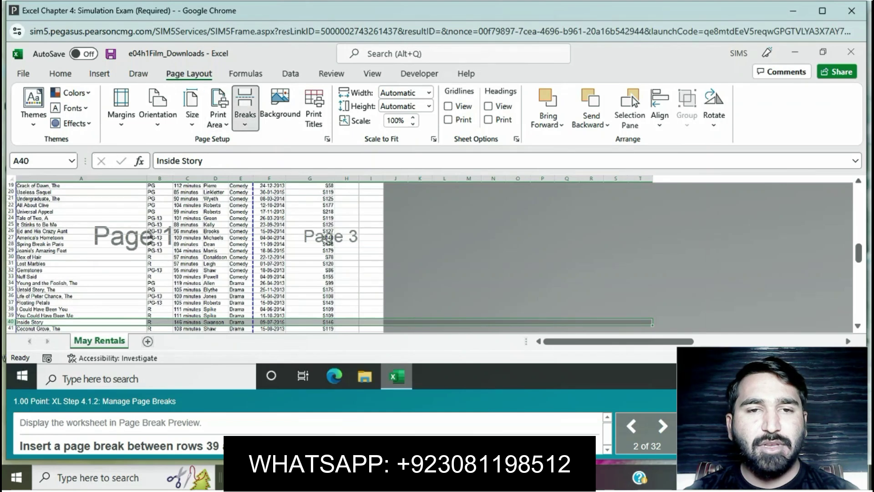
click(245, 112)
click(278, 140)
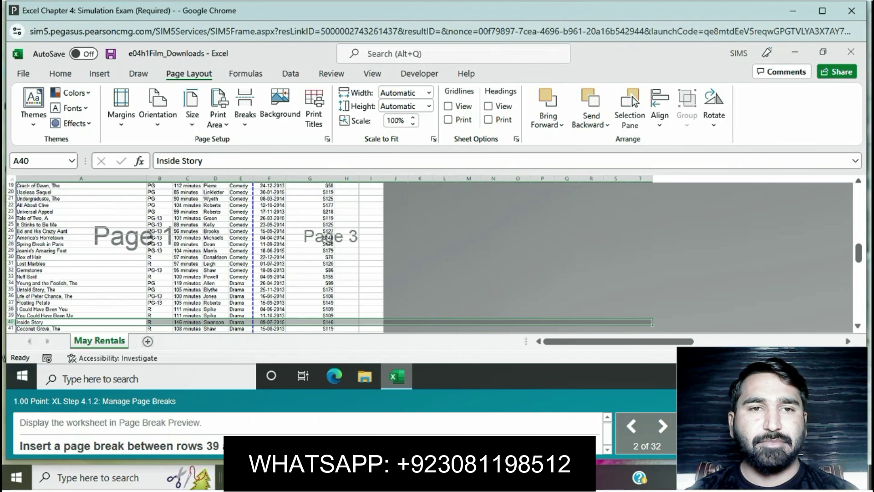
click(81, 322)
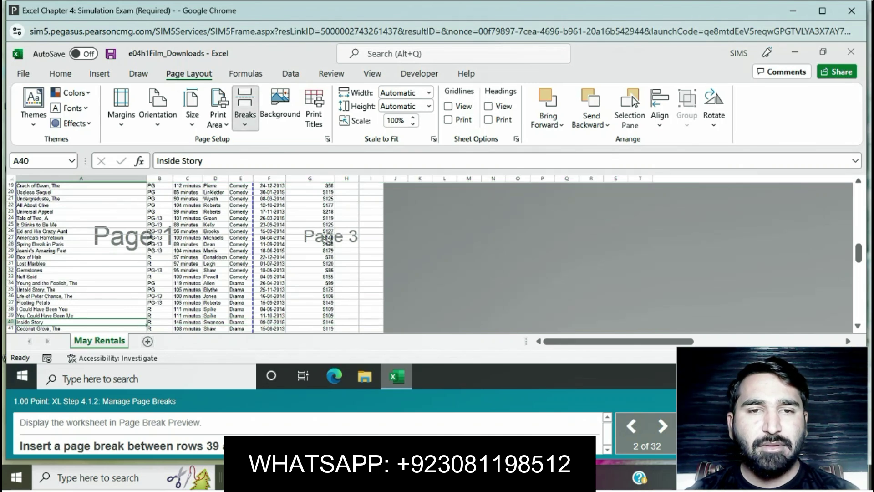
click(245, 110)
key(Escape)
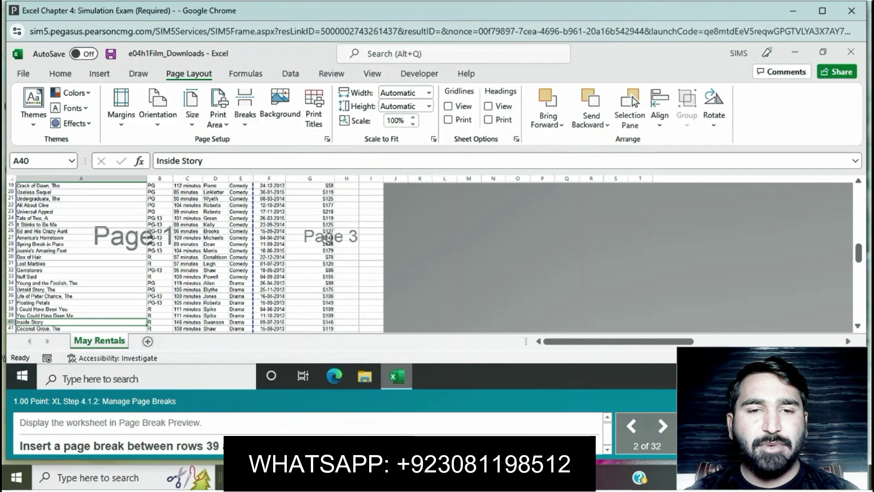
click(245, 109)
click(273, 140)
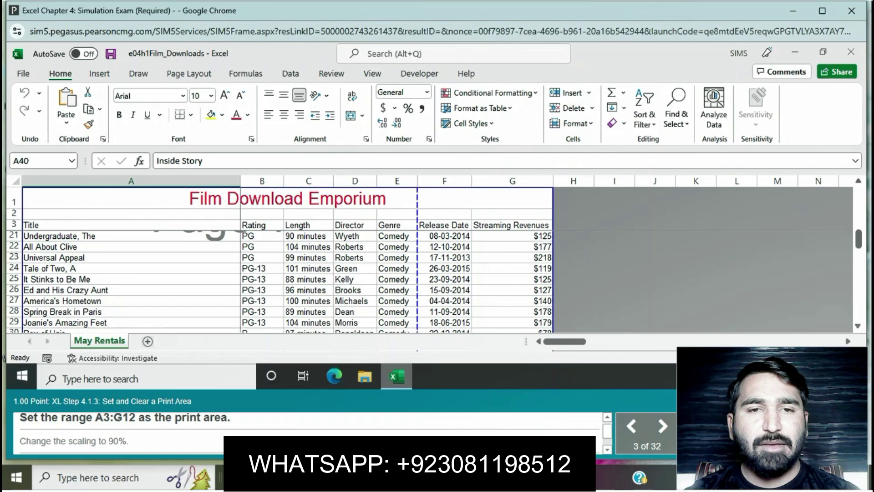
Step: Try to set the range A5:G12 as the print area
drag(119, 193, 119, 279)
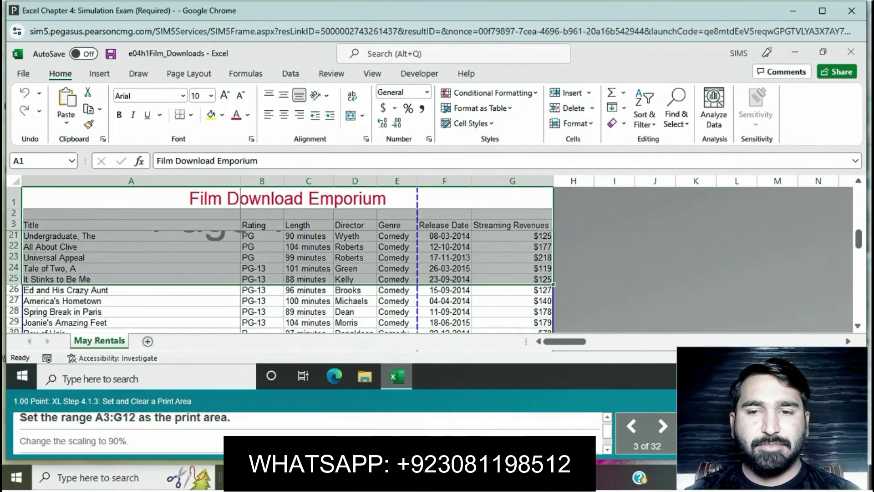
click(308, 300)
scroll(309, 300, up, 6)
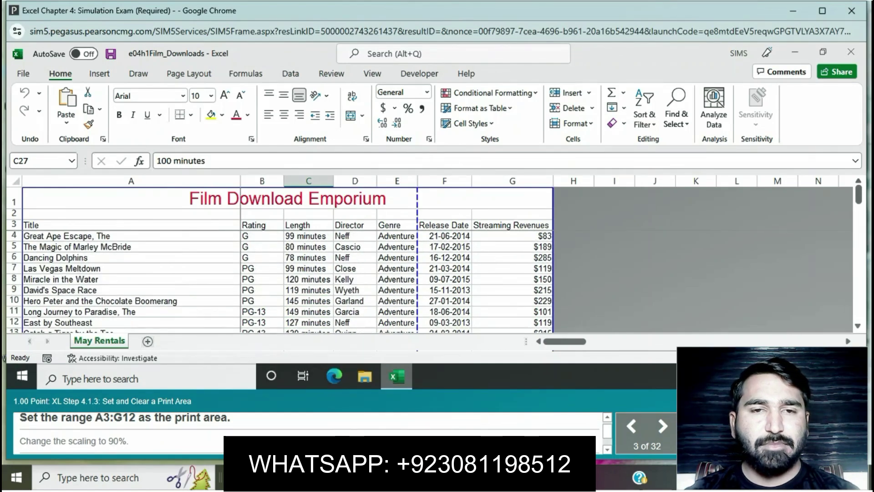
drag(118, 198, 118, 214)
mouse_move(118, 246)
mouse_down()
mouse_move(262, 290)
mouse_move(262, 312)
mouse_move(309, 300)
mouse_move(355, 311)
mouse_move(444, 312)
mouse_move(444, 322)
mouse_move(512, 322)
mouse_up()
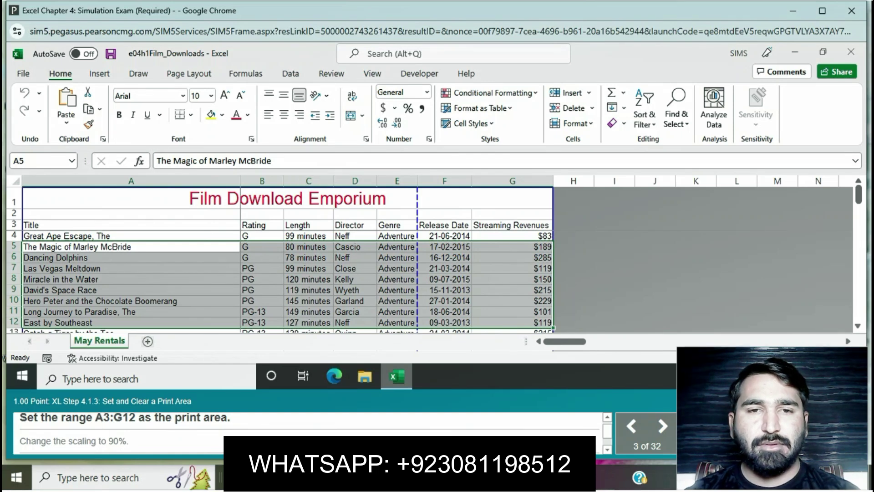
click(188, 73)
click(218, 119)
click(246, 141)
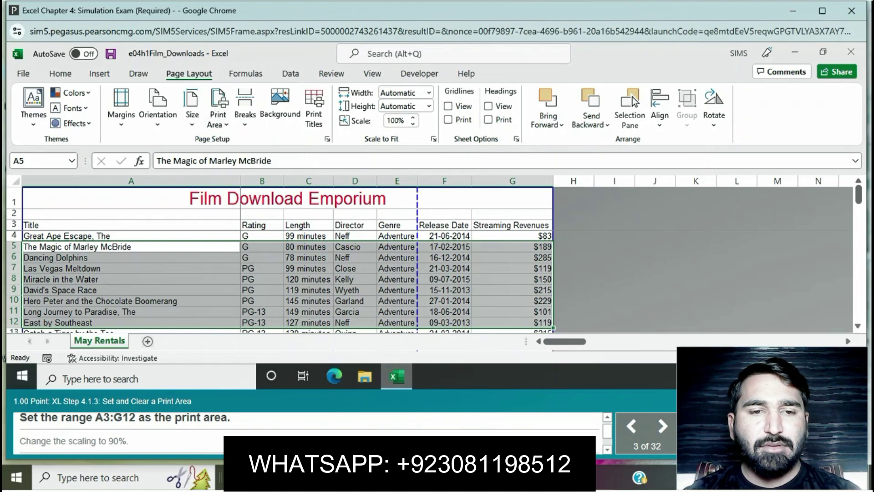
Step: Set the range A3:G12 as the print area
click(130, 214)
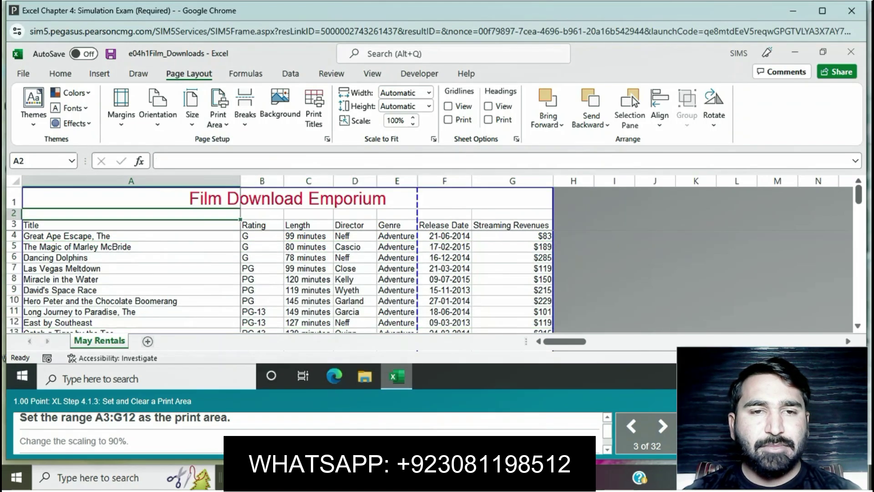
click(130, 225)
drag(45, 225, 512, 323)
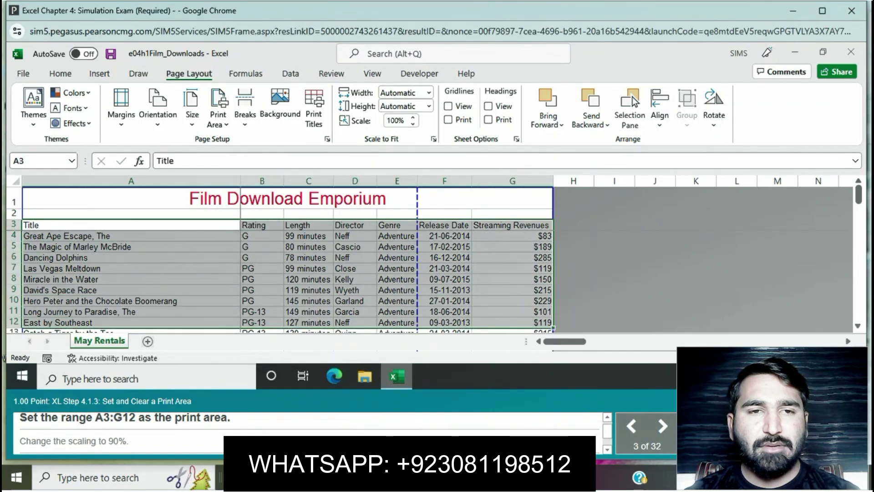
click(218, 114)
click(242, 140)
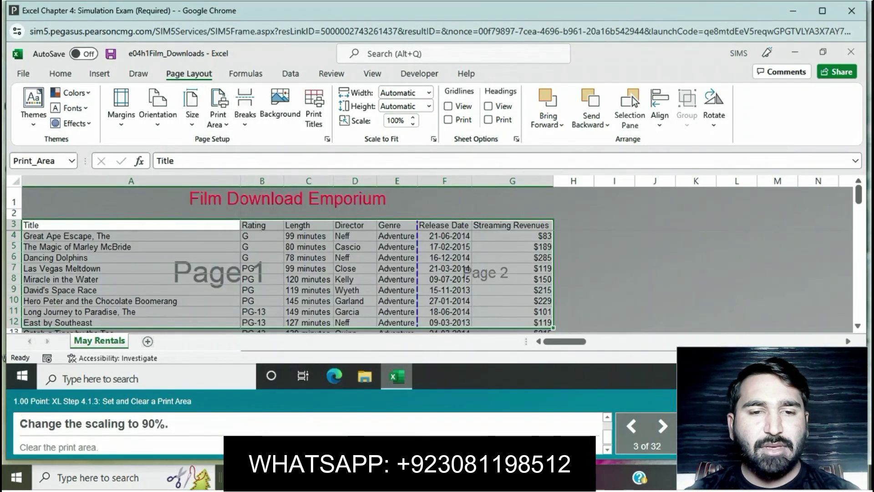
Step: Set the print scaling to 90% and clear the print area
click(413, 123)
click(412, 124)
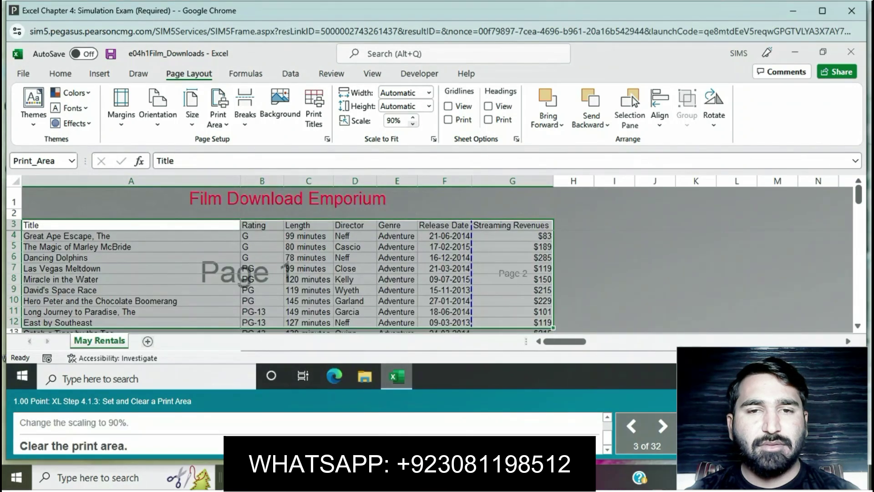
click(218, 119)
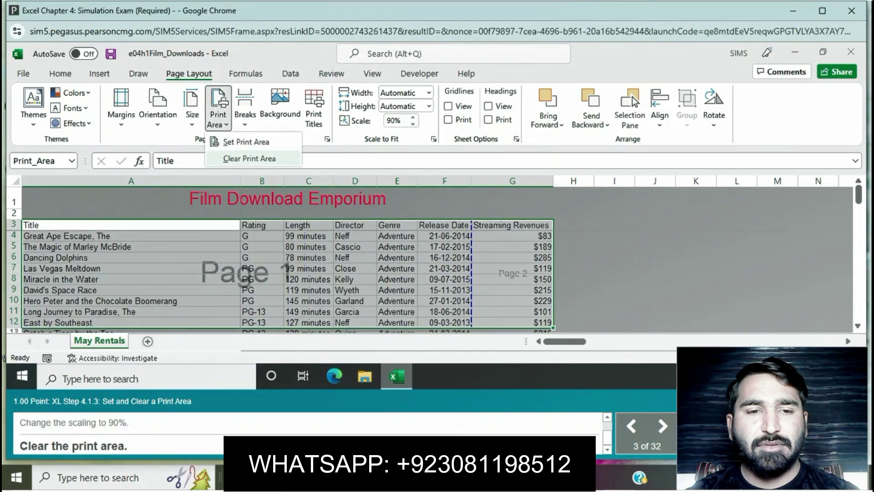
click(249, 158)
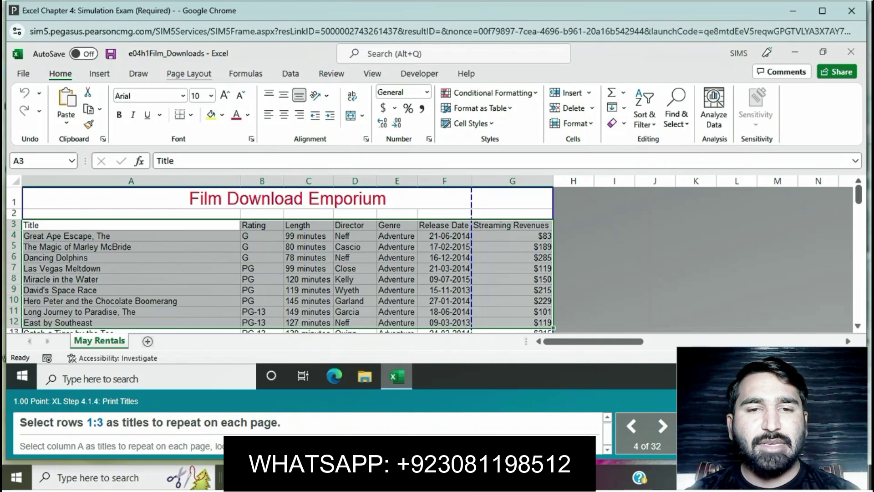
Step: Set rows 1:3 as print titles repeated at the top of each page
click(189, 73)
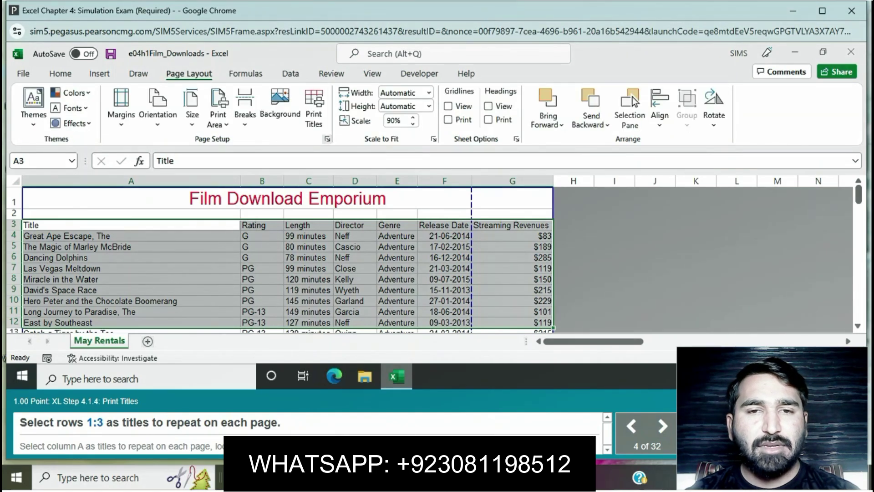
click(327, 139)
click(451, 100)
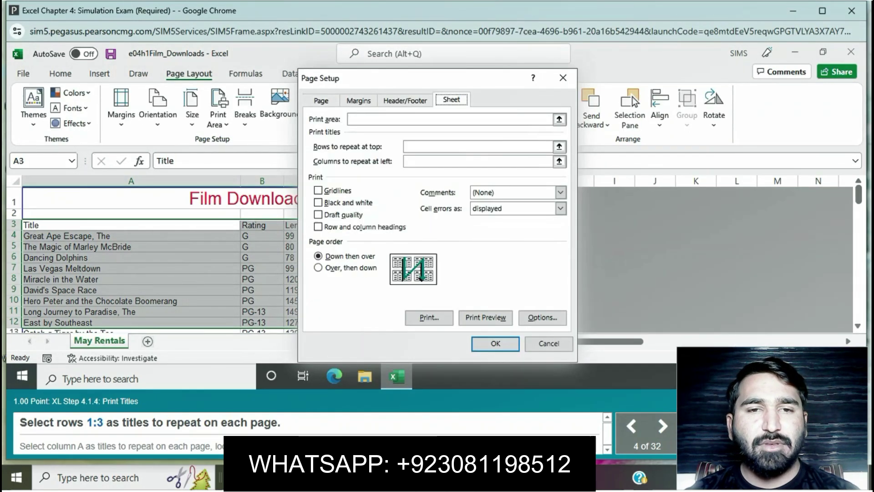
click(477, 146)
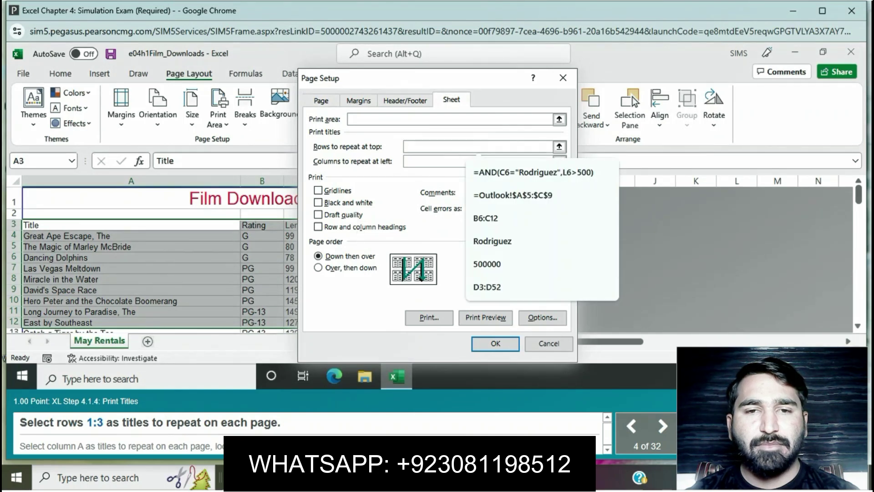
drag(14, 201, 13, 226)
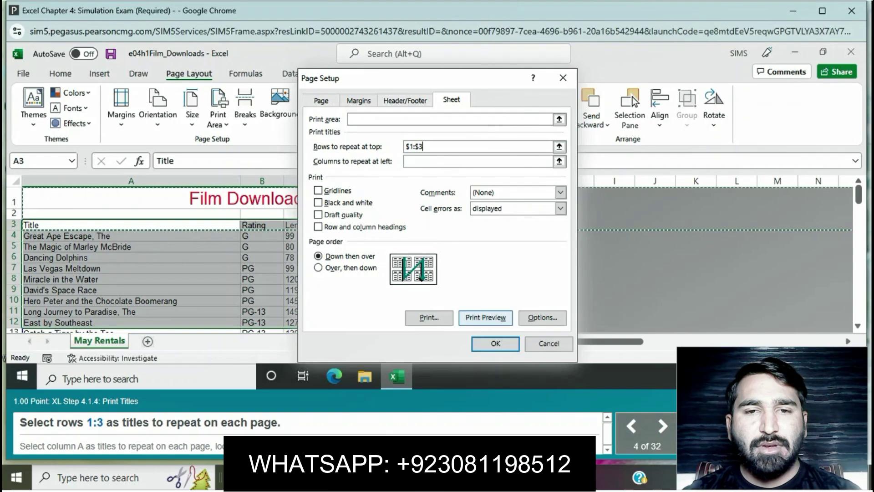
click(495, 343)
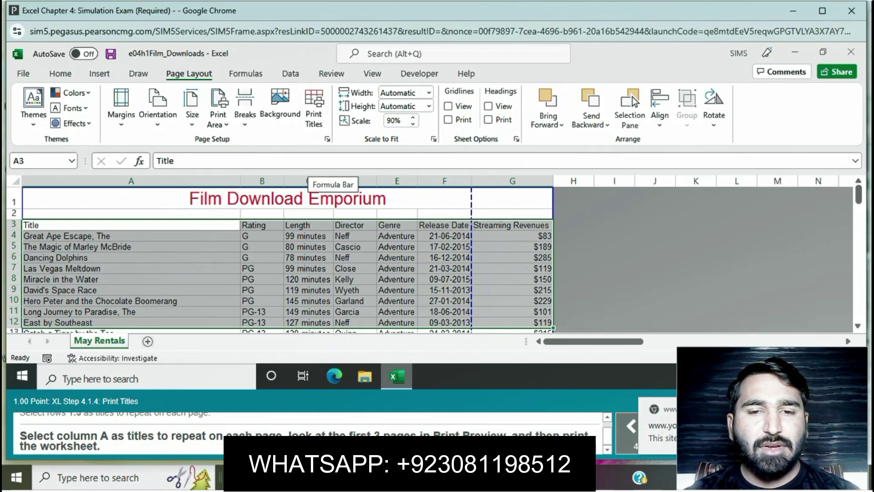
Step: Set column A as the print title column repeated at the left of each page
click(328, 139)
click(451, 100)
click(477, 161)
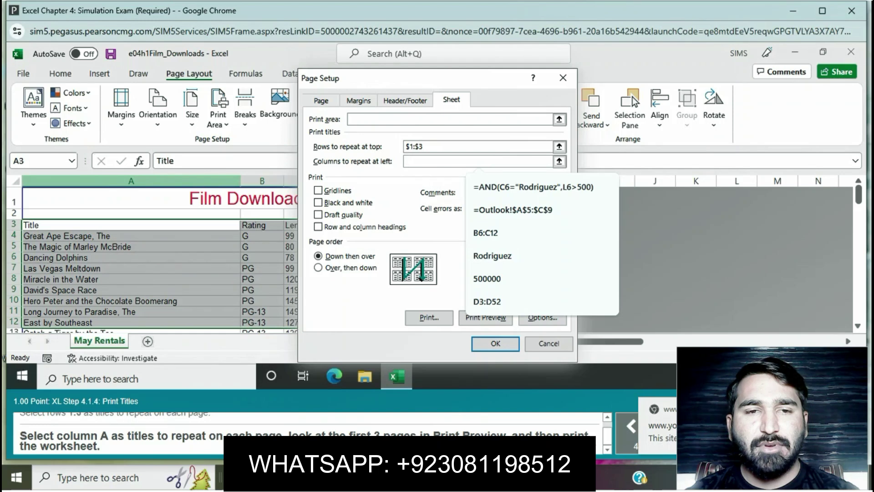
click(131, 181)
click(495, 343)
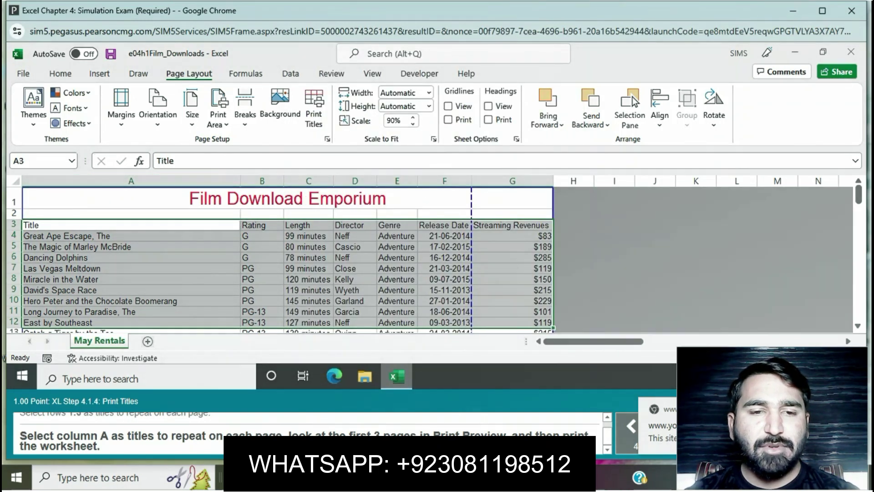
Step: Preview the worksheet's printed pages from the page setup settings, and close the preview
click(327, 139)
click(485, 318)
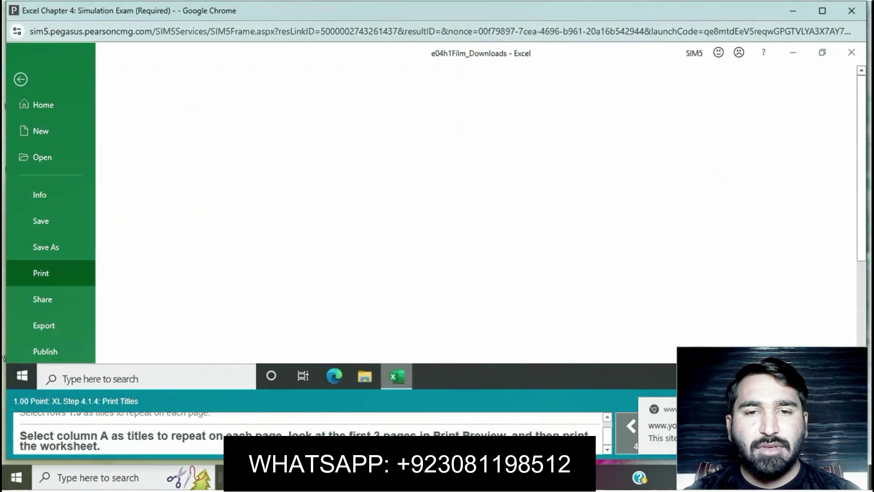
scroll(377, 302, down, 3)
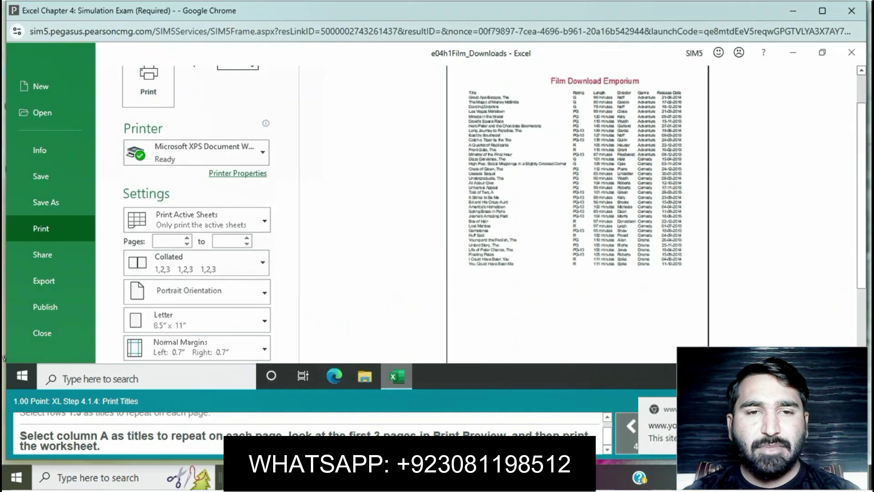
key(Escape)
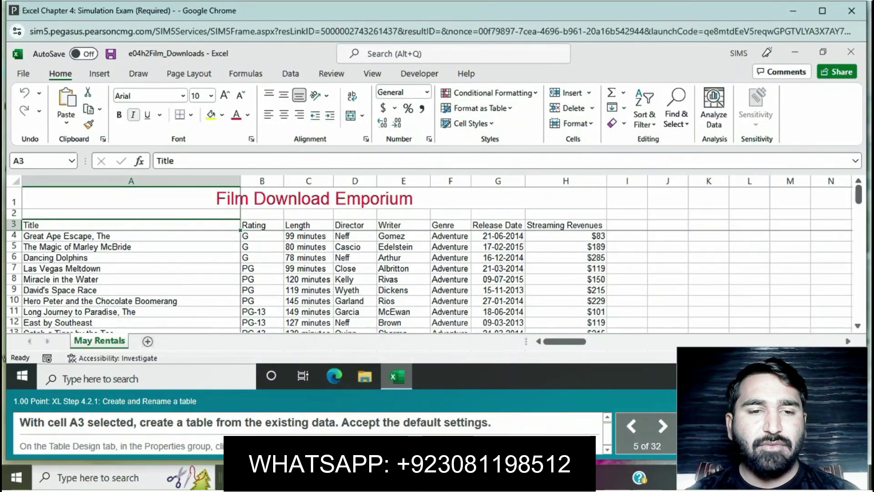
Step: Create a table with headers from the existing data range A3:H55, accepting the default settings
click(100, 73)
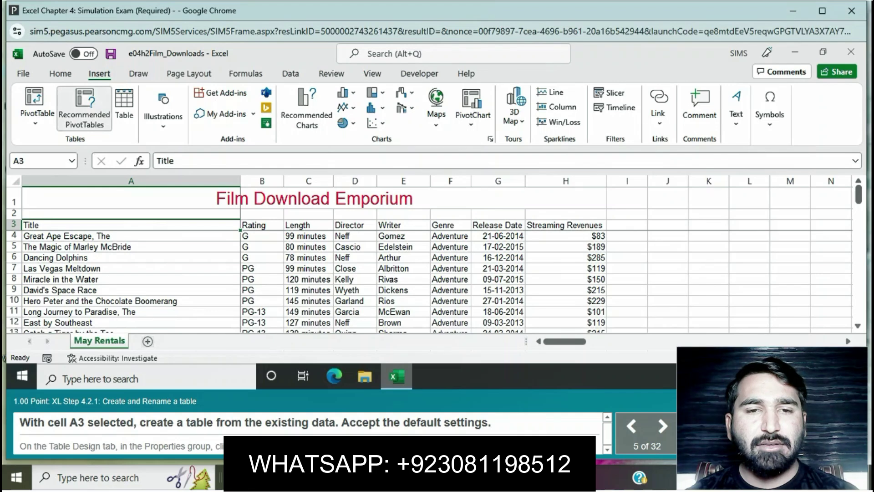
click(123, 109)
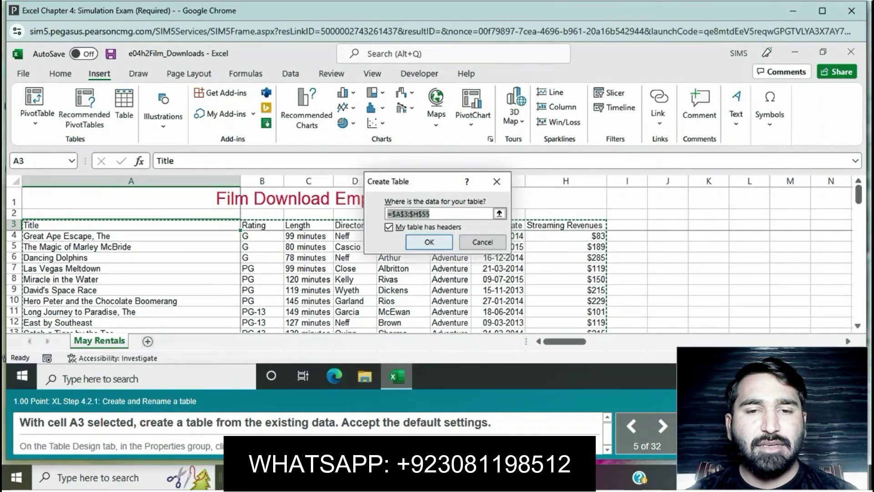
key(Return)
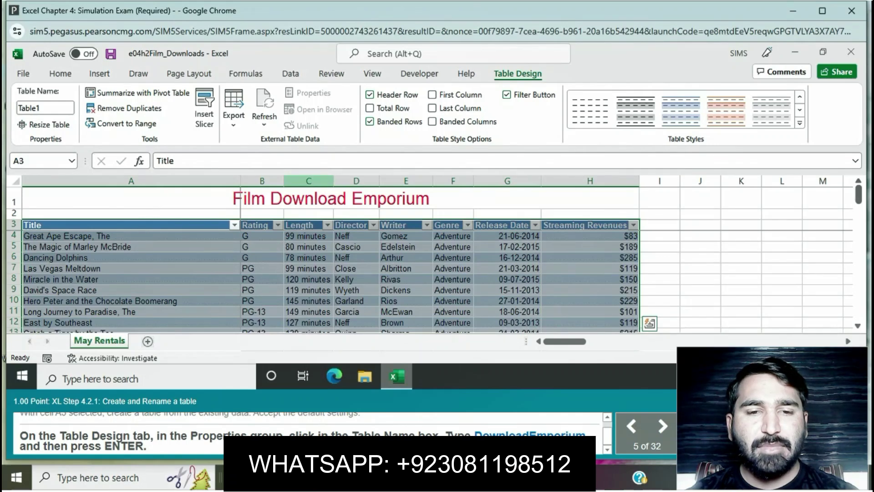
click(44, 108)
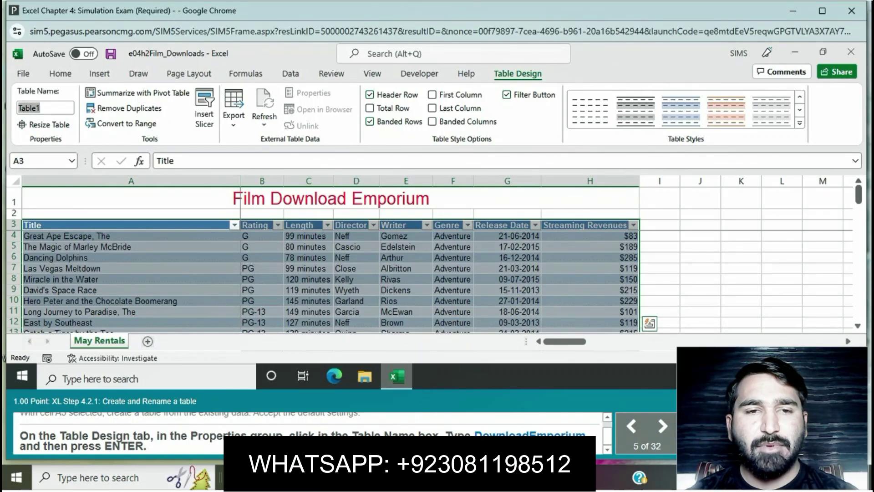
text(Download)
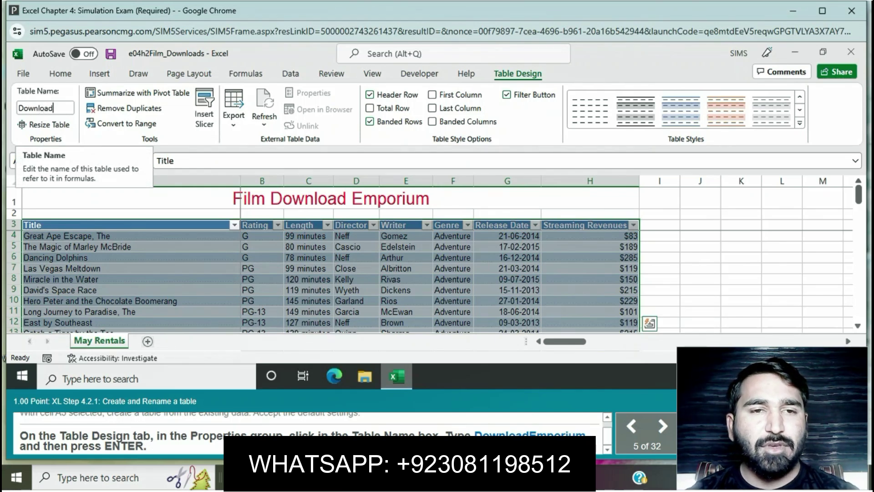
text(Em)
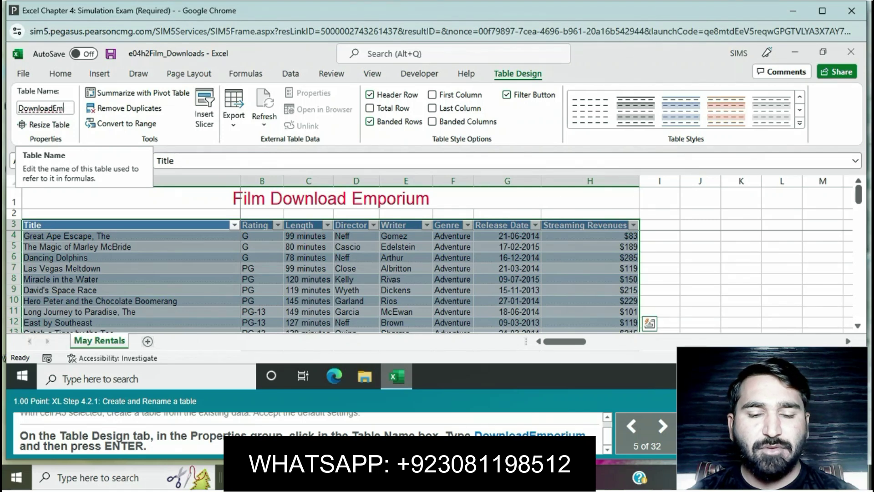
text(porim)
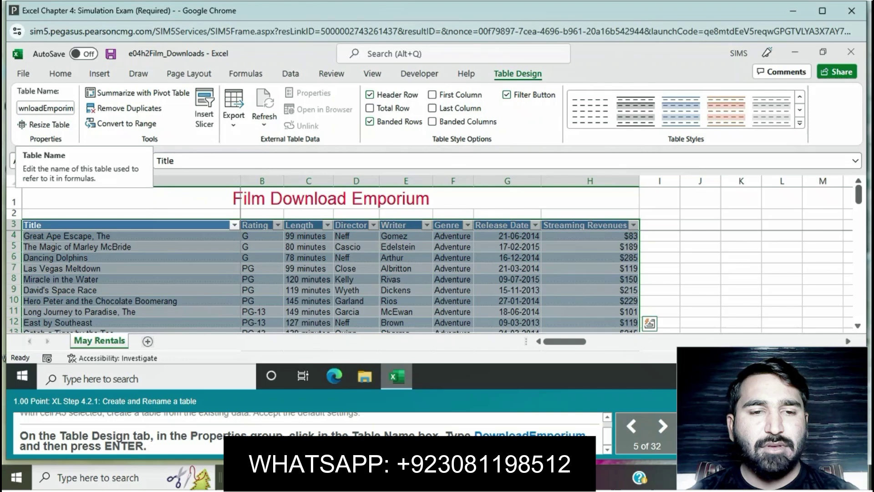
key(Return)
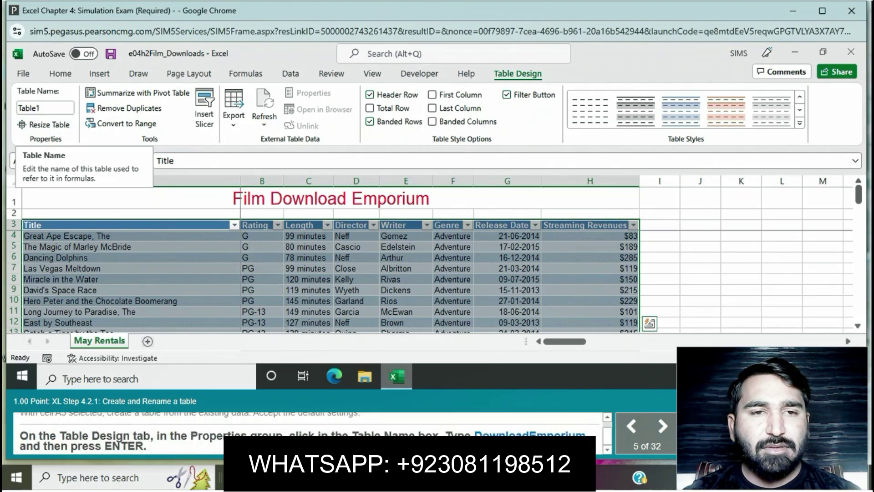
Step: Rename the table as DownloadEmporium
key(BackSpace)
key(BackSpace)
key(BackSpace)
key(BackSpace)
key(BackSpace)
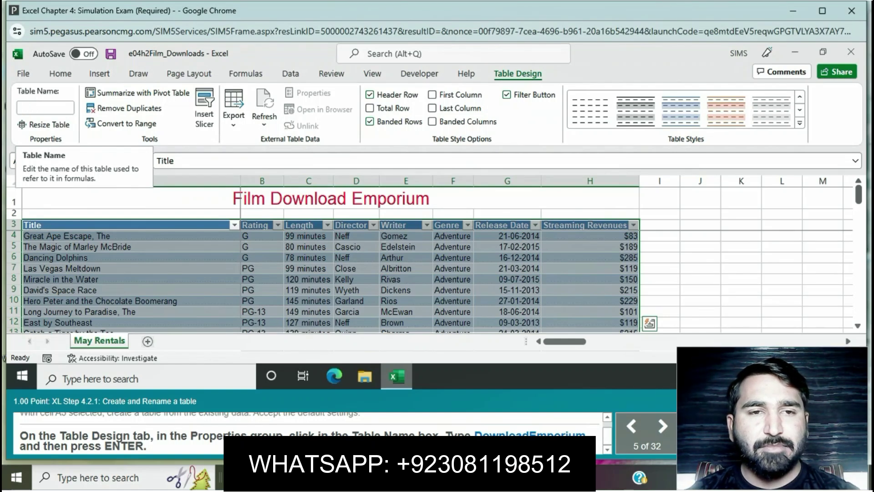
text(Download)
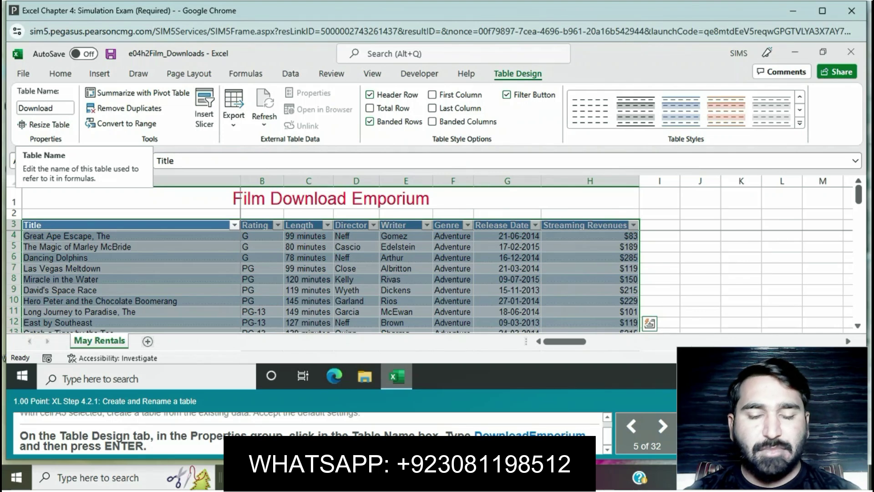
text(Emp)
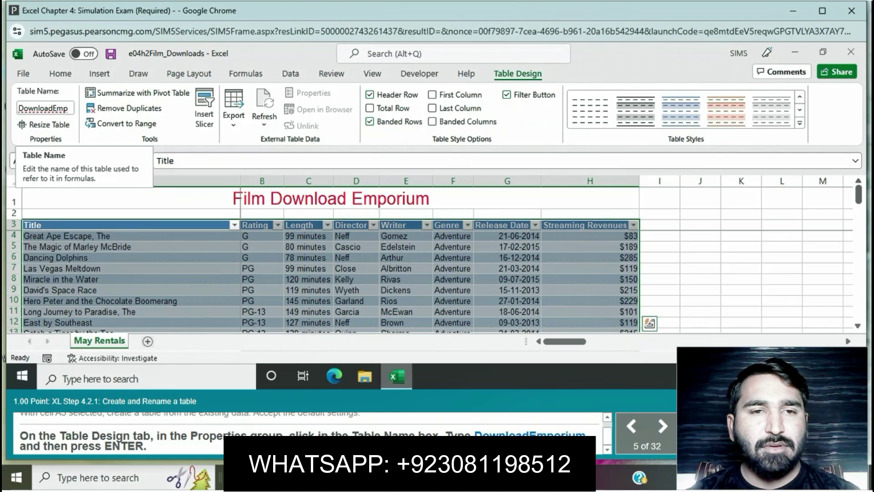
text(o)
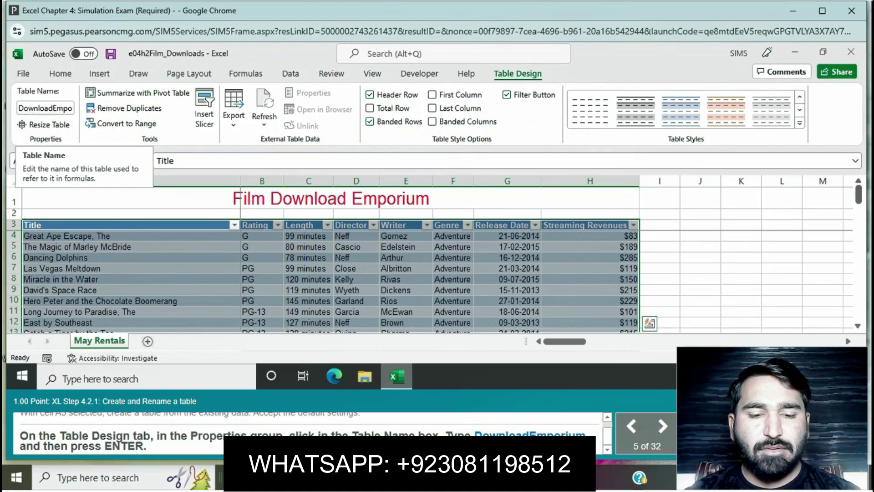
text(rium)
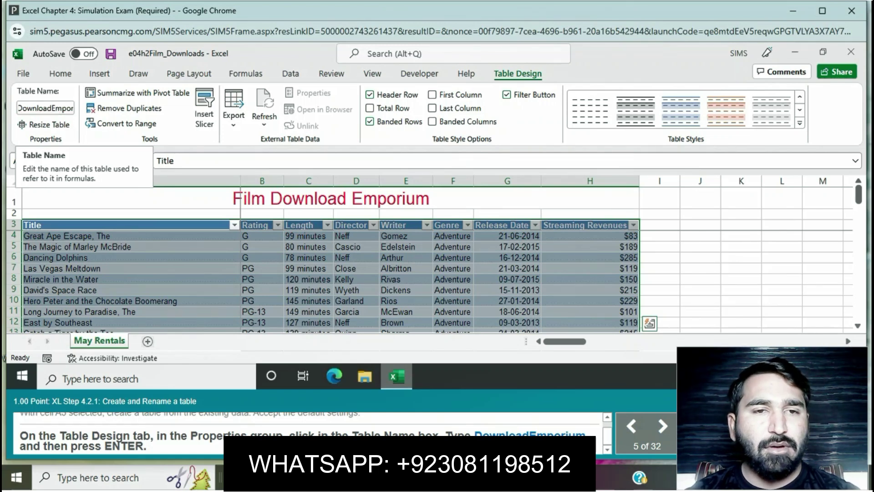
key(Return)
key(Return)
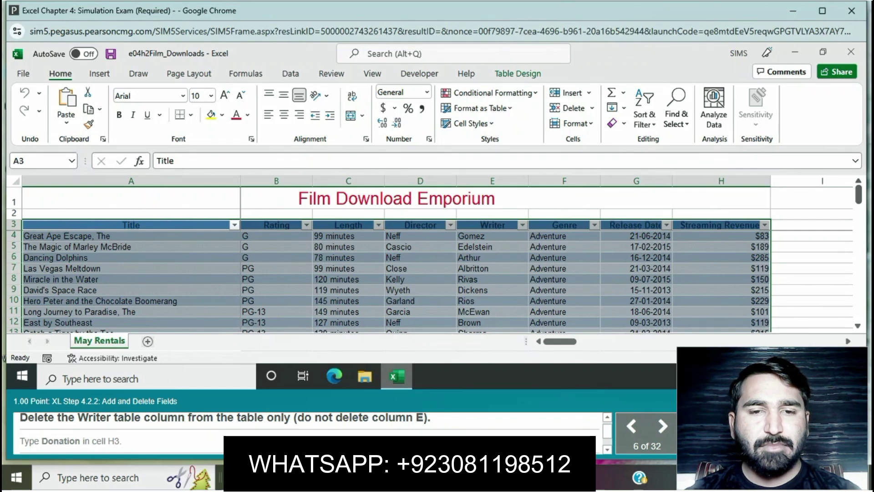
Step: Delete the Writer column from the table only, without deleting the whole sheet column E
click(493, 225)
click(591, 108)
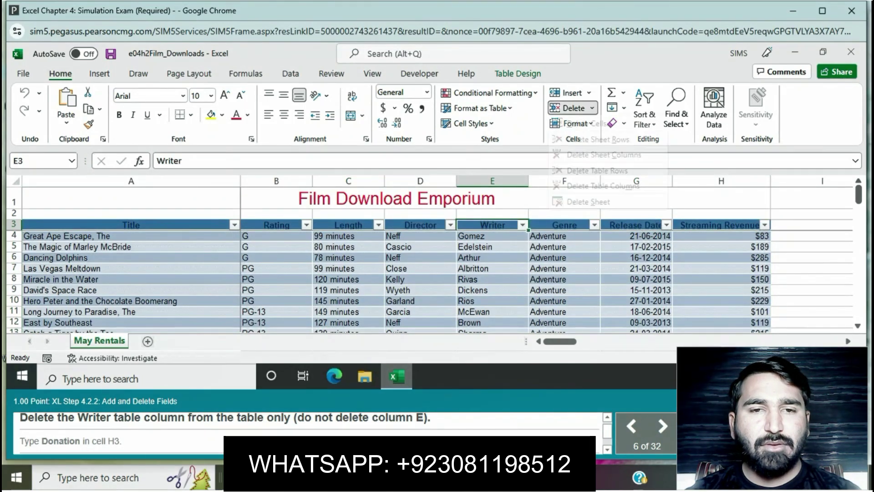
click(602, 185)
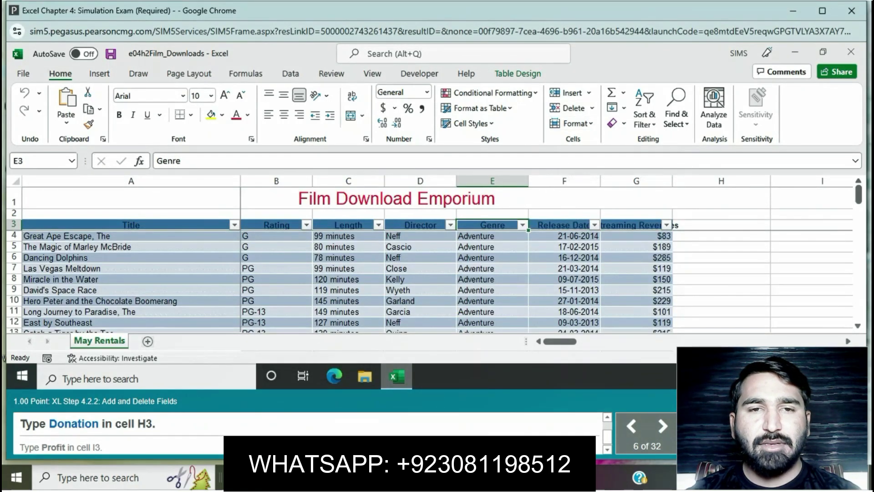
Step: Add a new table field by entering the header Donation in cell H3
click(720, 224)
text(D)
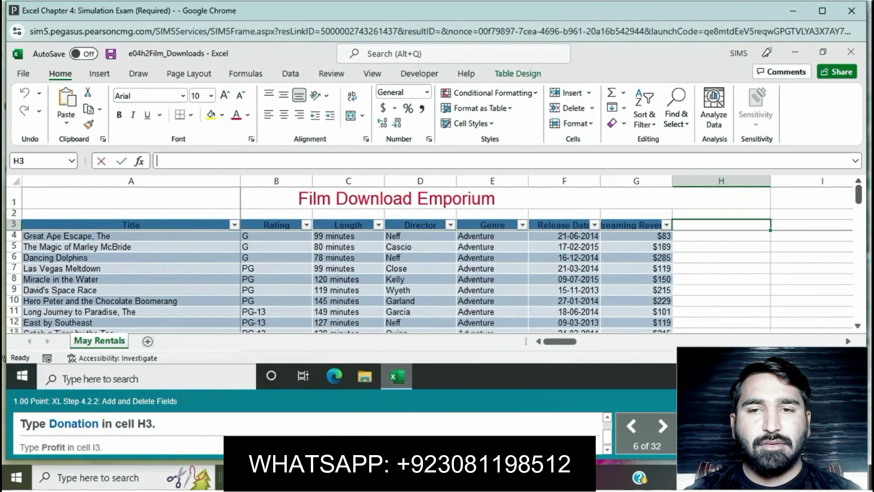
text(onation)
key(Return)
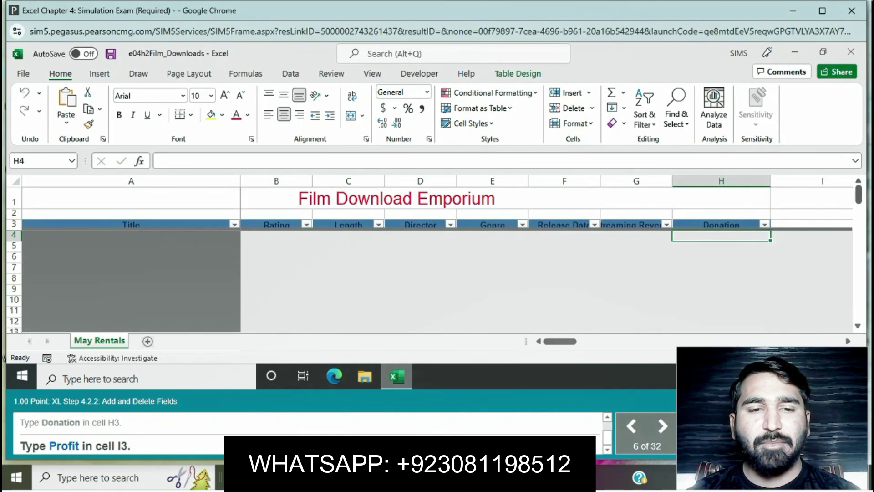
Step: Add another table field by entering the header Profit in cell I3
click(811, 225)
click(157, 161)
text(P)
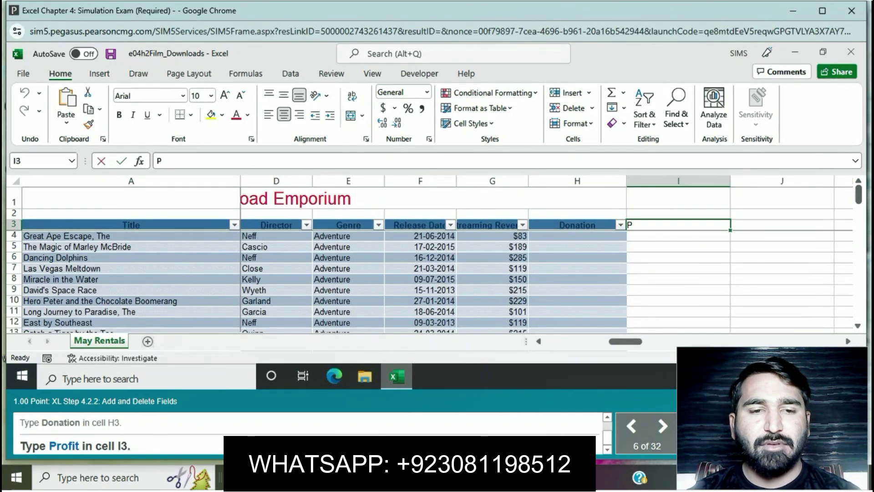
text(rofit)
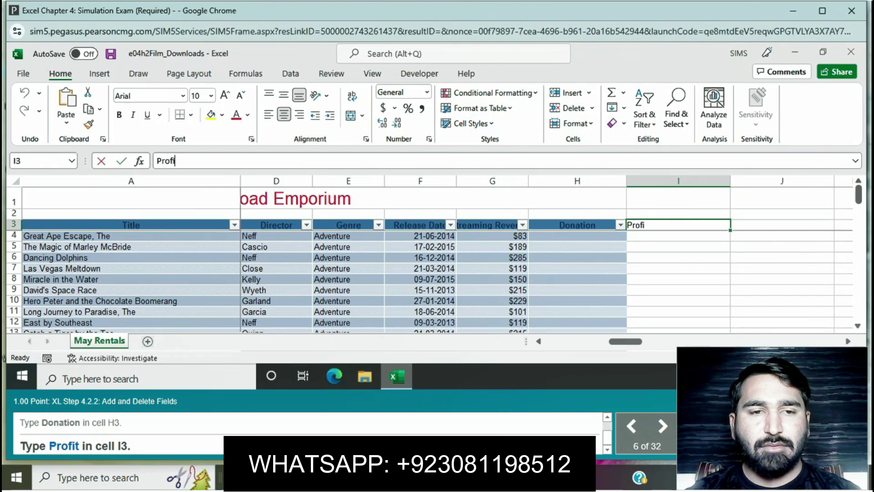
key(Return)
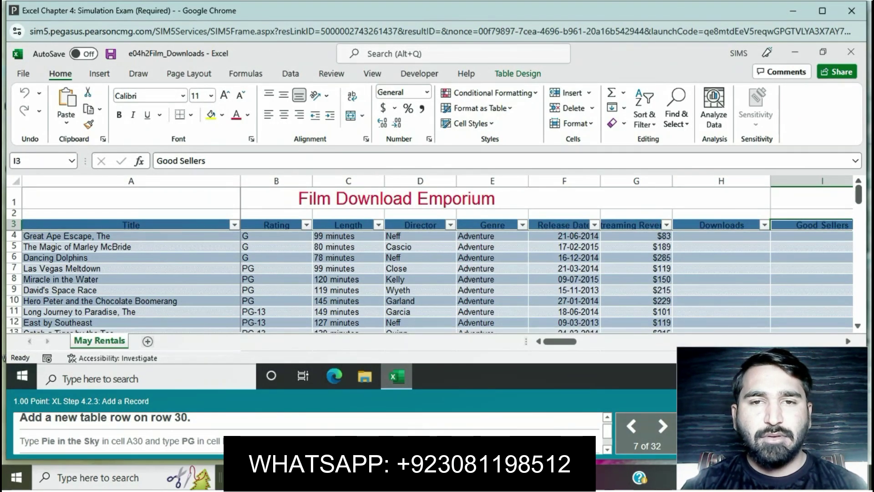
Step: Insert a new table row at row 30, above the Box of Hair record
scroll(437, 281, down, 4)
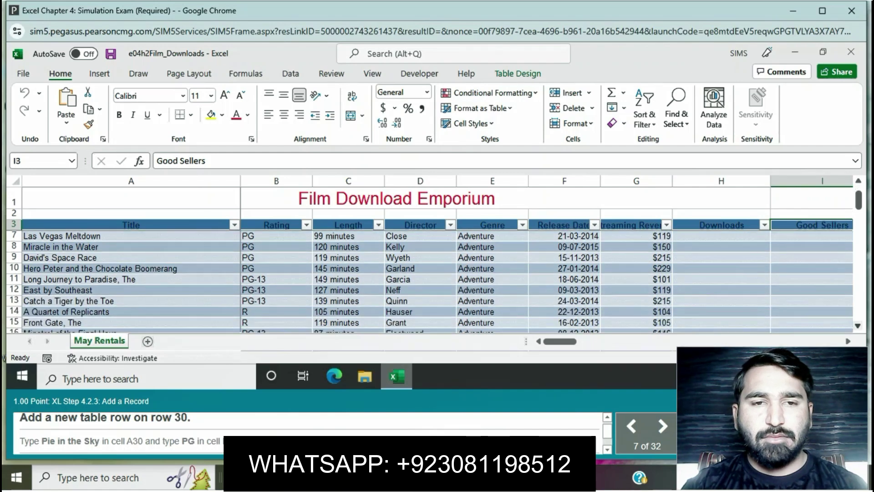
scroll(437, 281, down, 4)
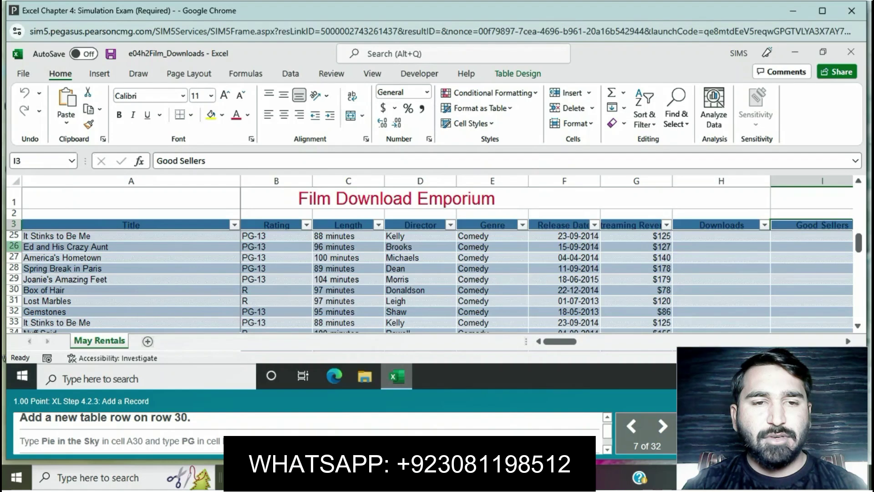
click(13, 289)
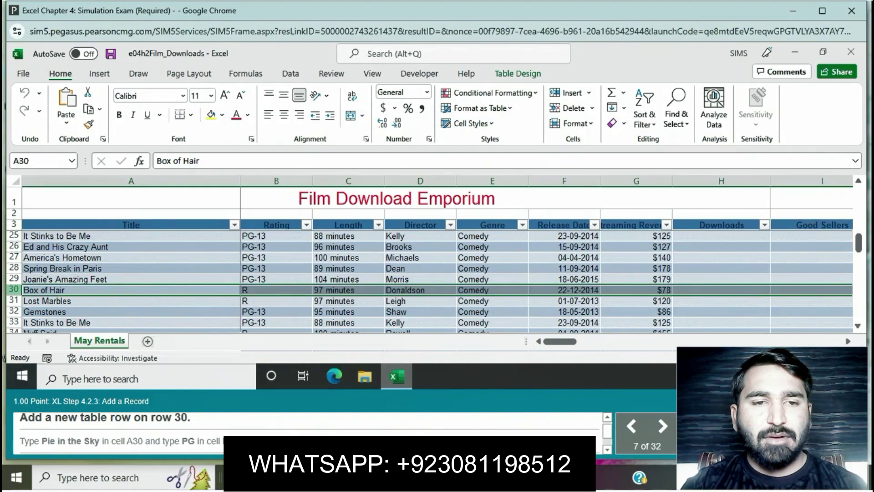
right_click(14, 290)
click(43, 183)
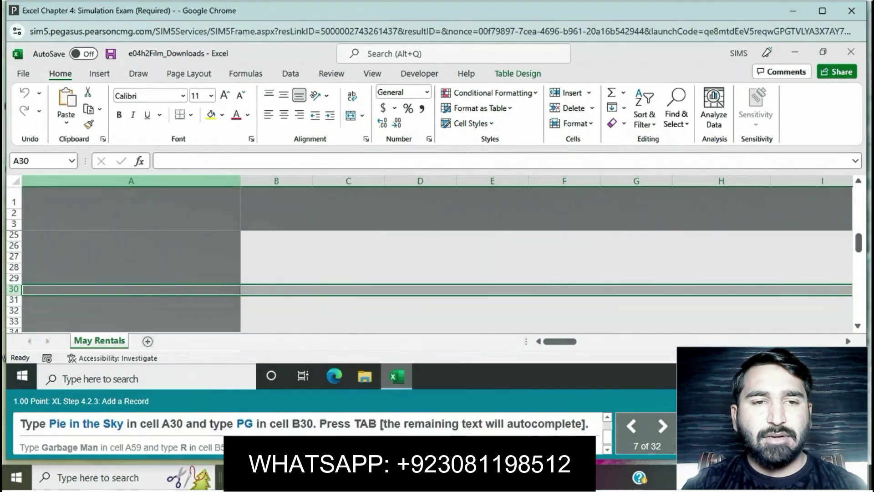
Step: Enter Pie in the Sky in cell A30 and the rating PG in cell B30
click(131, 289)
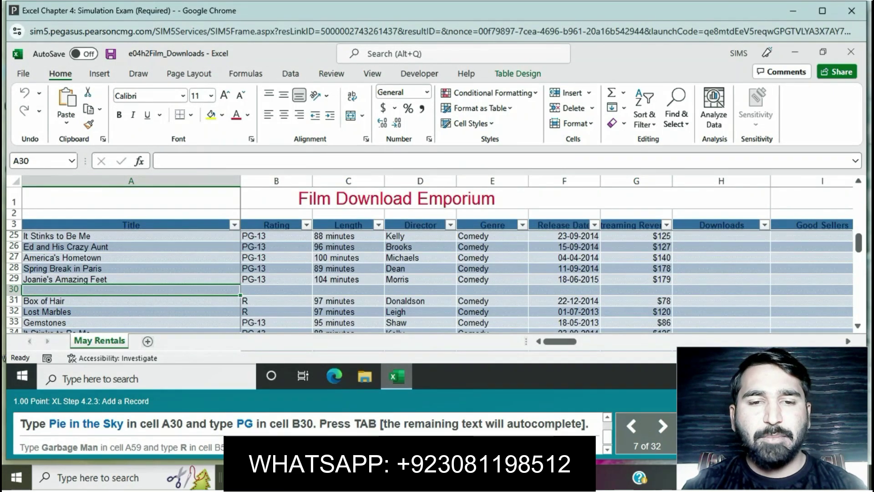
text(Pie)
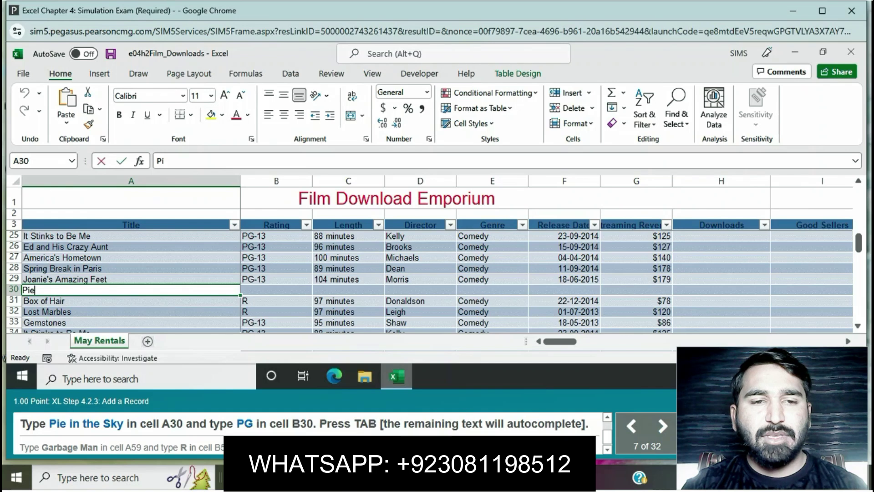
text( in the Sky)
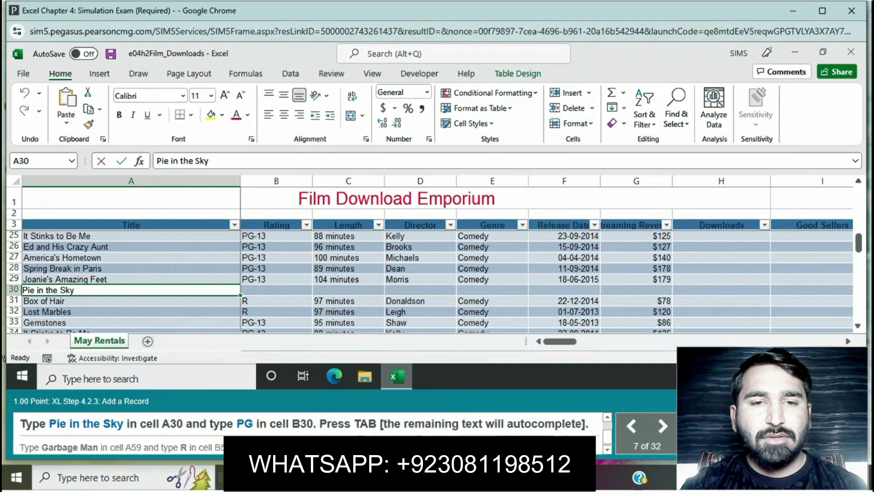
key(Tab)
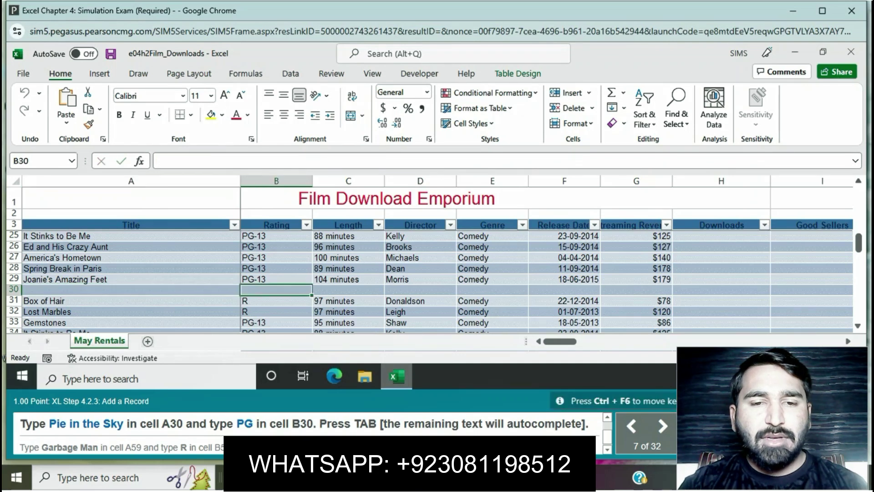
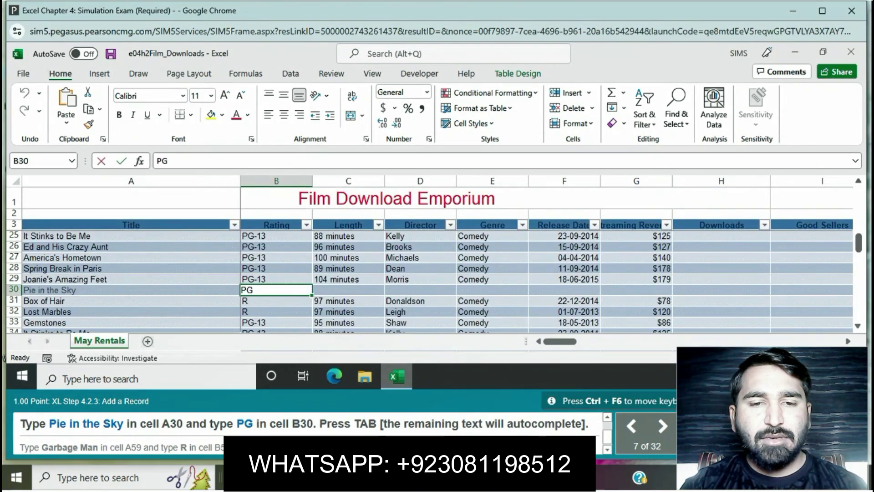
key(Tab)
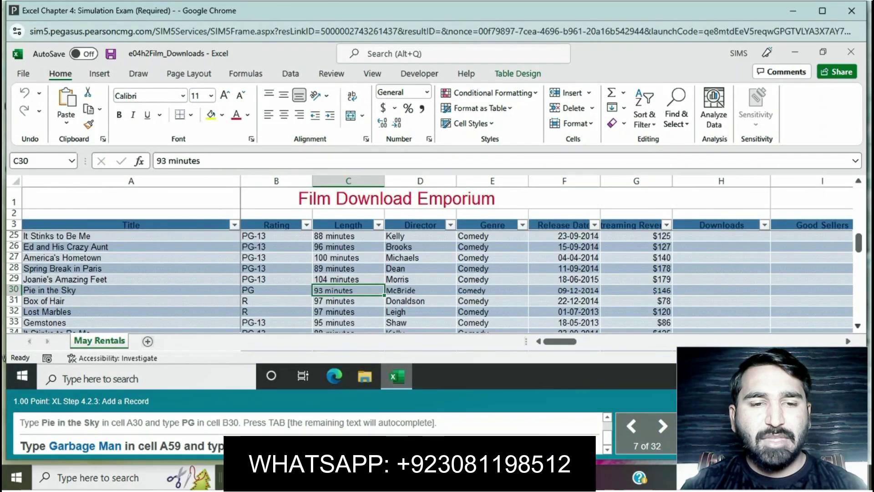
Step: Add a new record below the table by entering Garbage Man in cell A59 and the rating R in cell B59
scroll(430, 280, down, 3)
scroll(437, 280, down, 4)
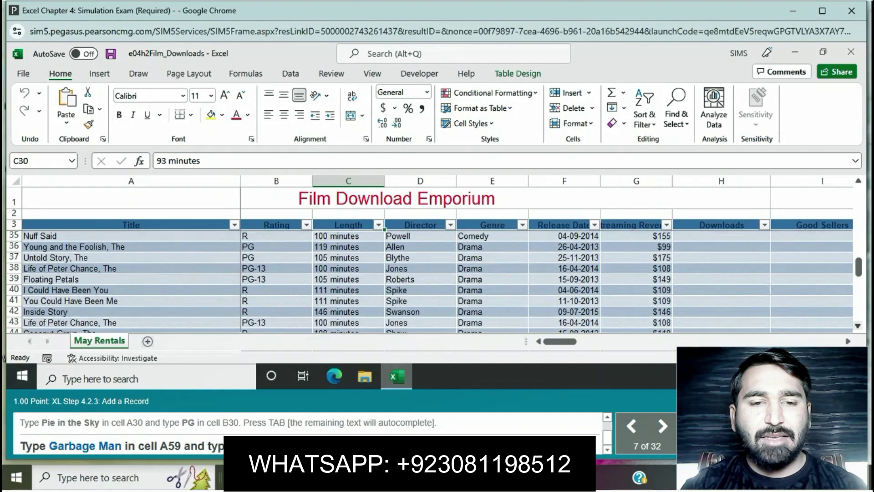
scroll(437, 280, down, 4)
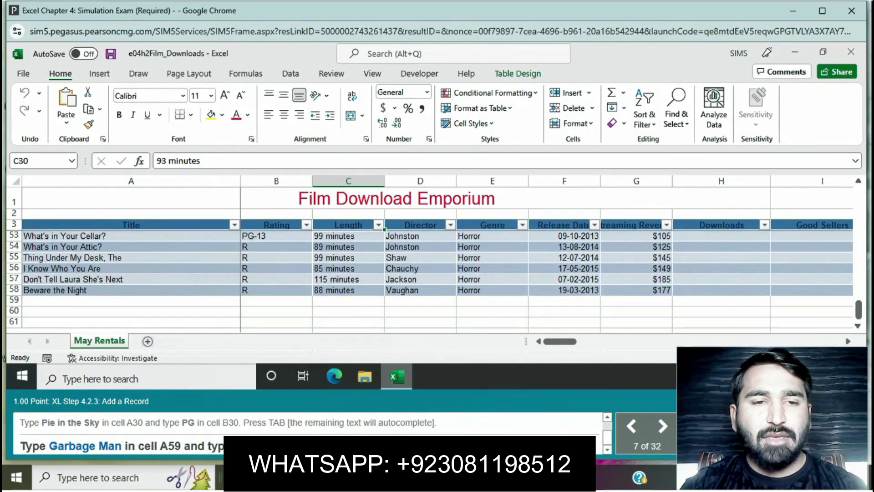
click(131, 301)
text(Ga)
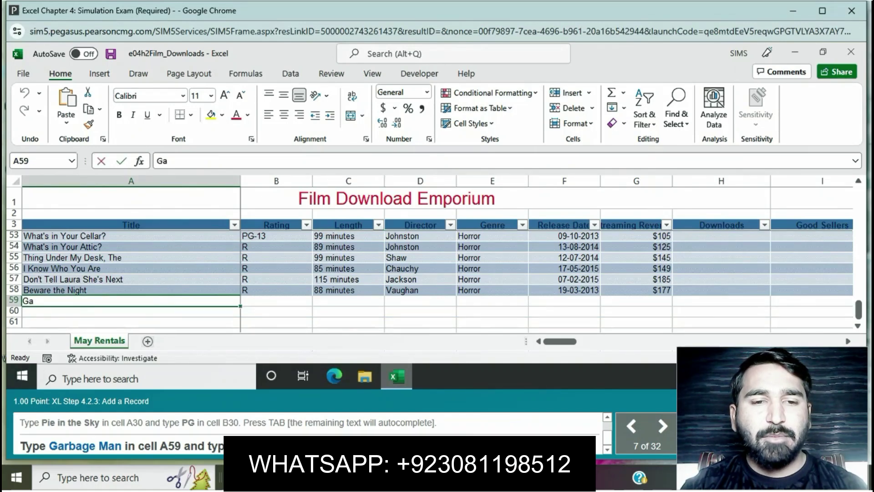
text(rba)
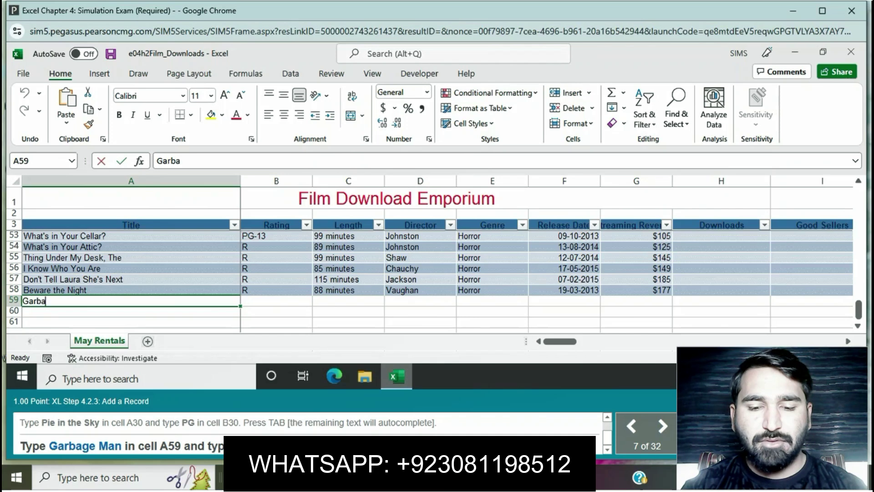
text(ge)
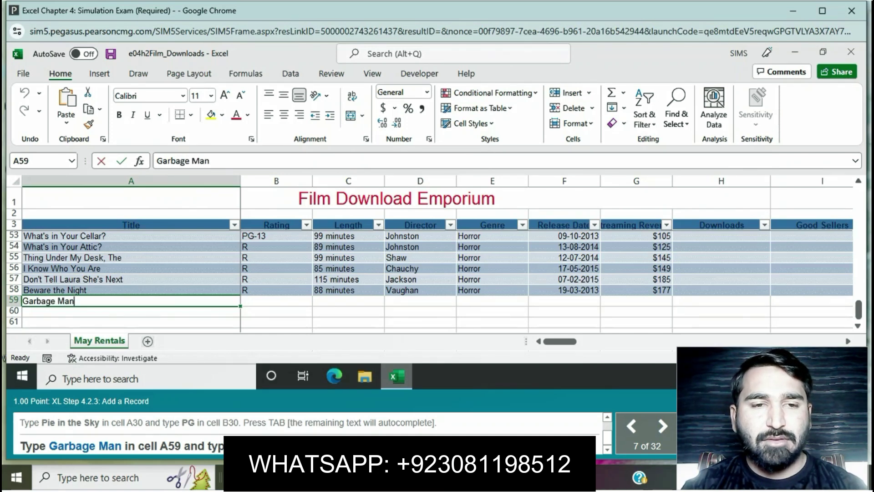
text( Man)
key(Return)
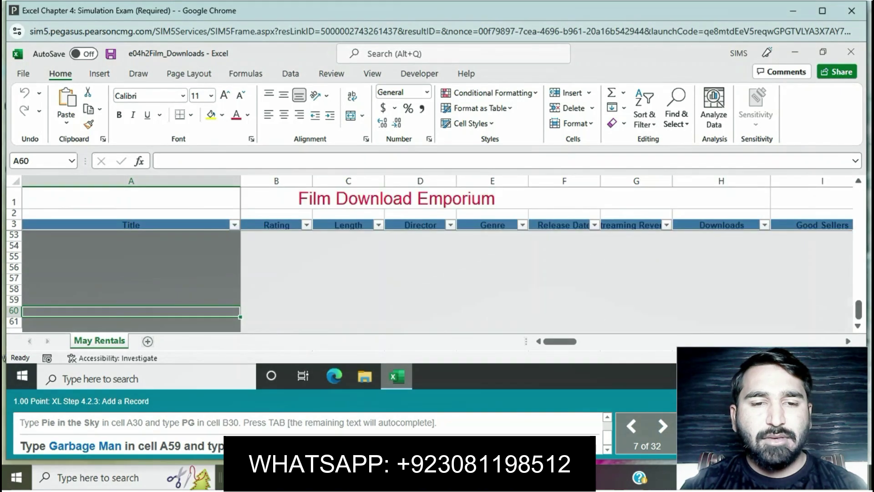
click(276, 300)
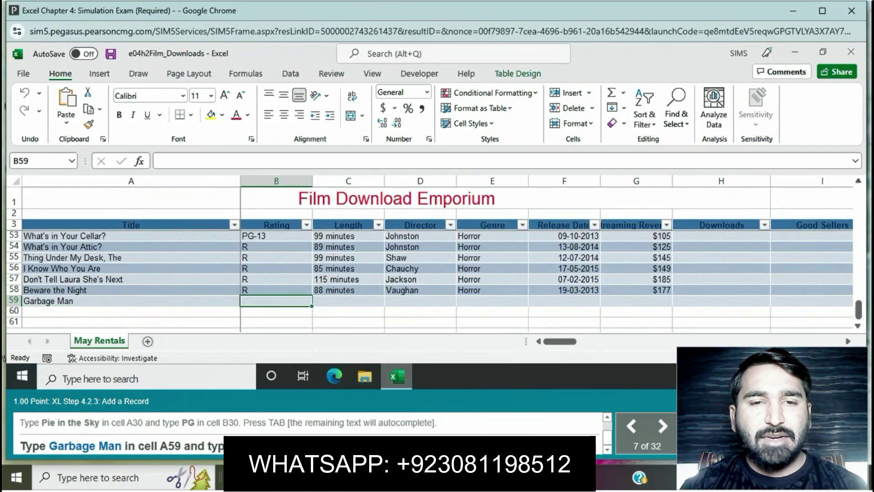
text(R)
key(Return)
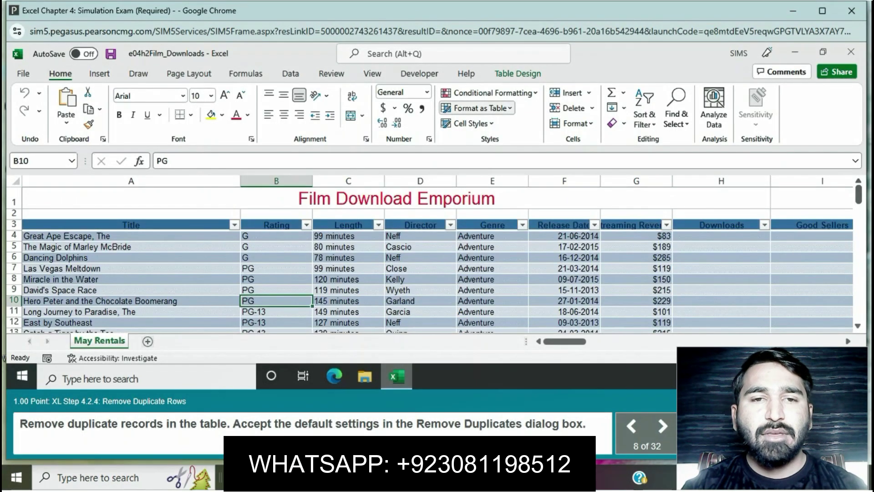
Step: Remove duplicate records from the film table, accepting the default Remove Duplicates settings
click(517, 73)
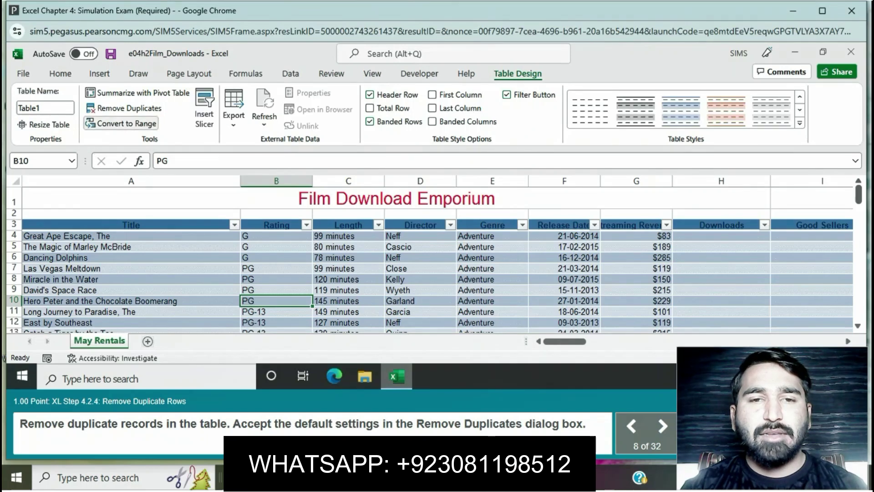
click(124, 108)
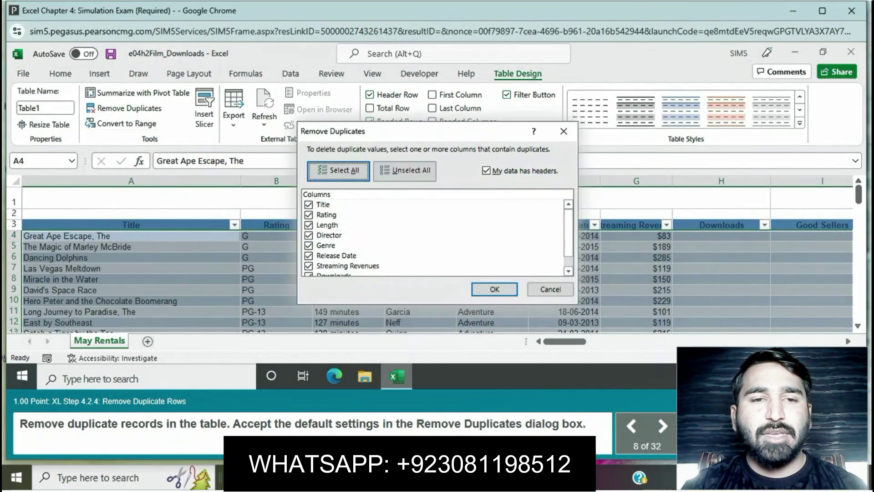
click(495, 289)
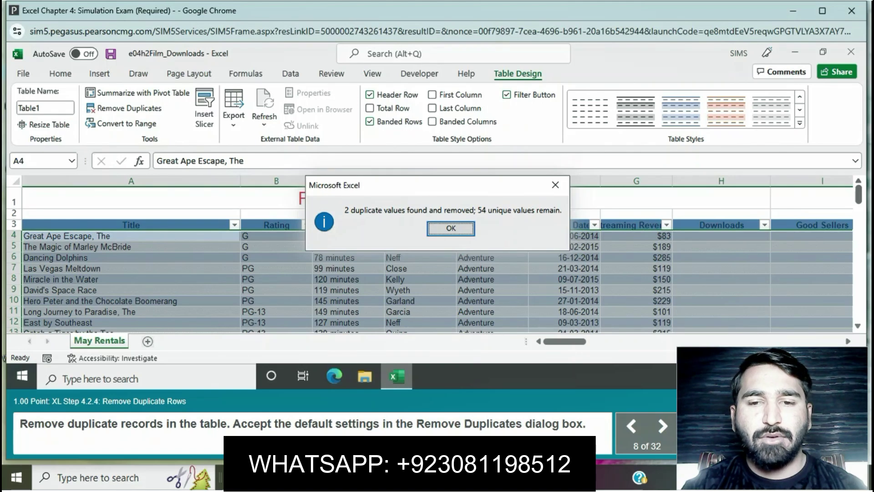
click(450, 228)
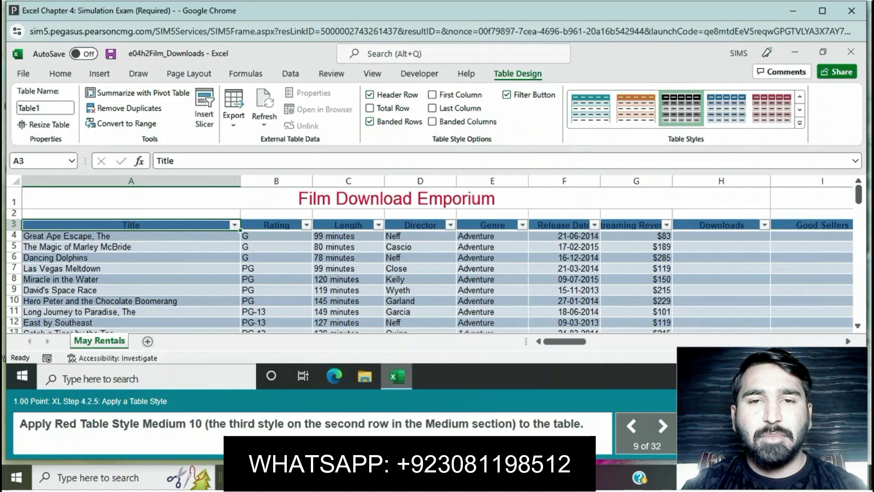
Step: Apply the red Table Style Medium 10 to the film table
click(799, 123)
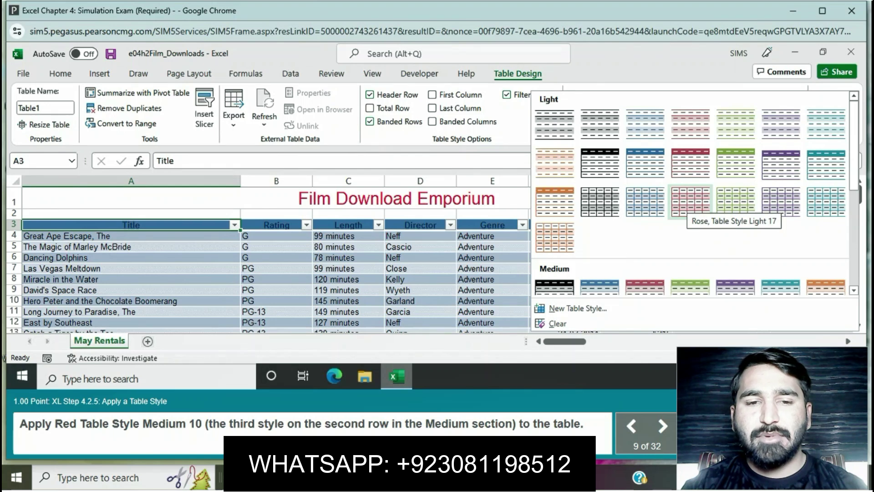
scroll(691, 200, down, 1)
scroll(690, 214, down, 2)
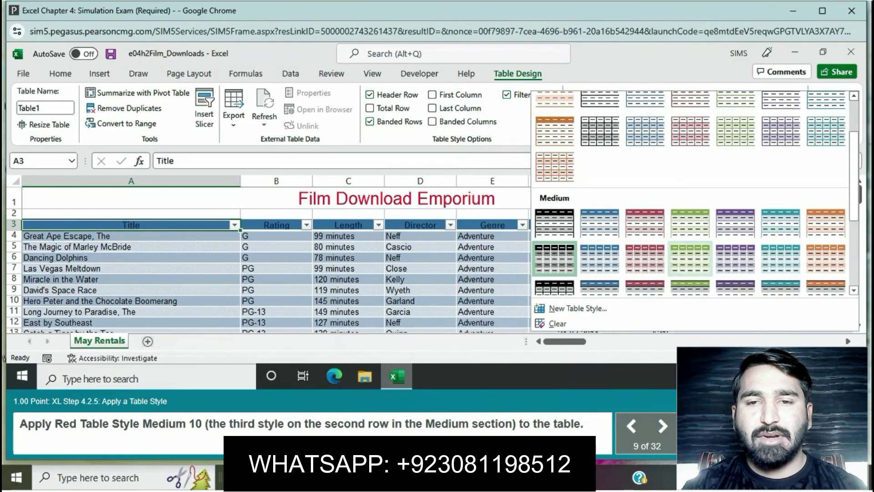
click(645, 259)
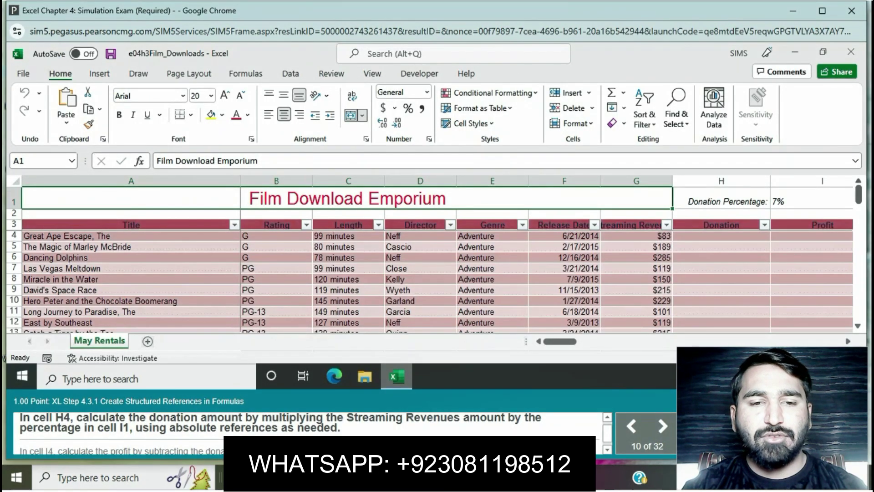
Step: Calculate the donation in cell H4 by multiplying the row's Streaming Revenues by the absolute reference $I$1
click(721, 236)
text(=)
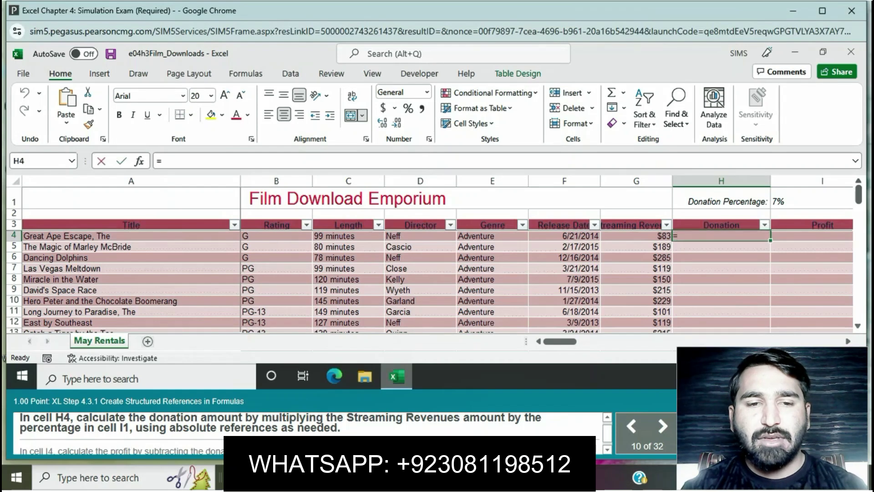
click(636, 236)
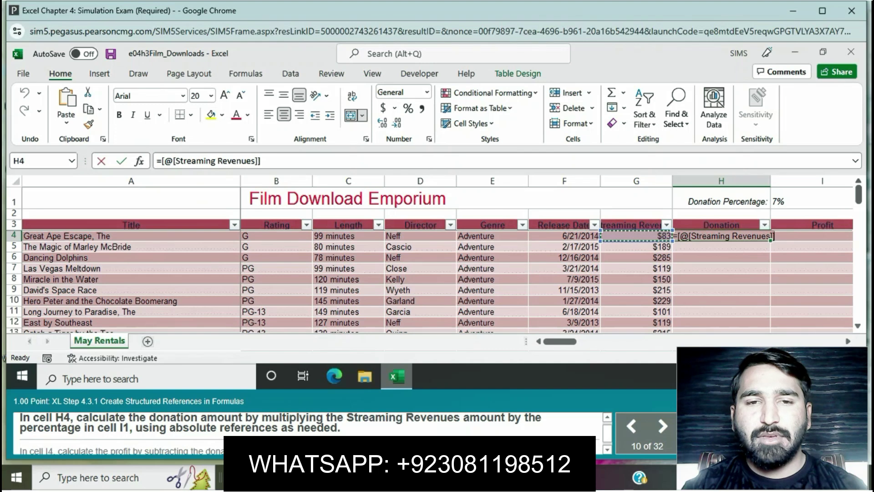
text(*)
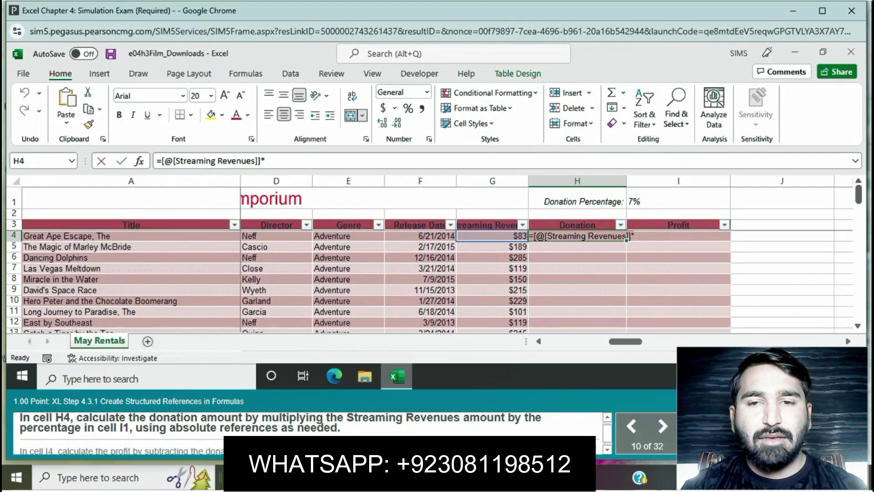
click(678, 201)
key(F4)
key(Return)
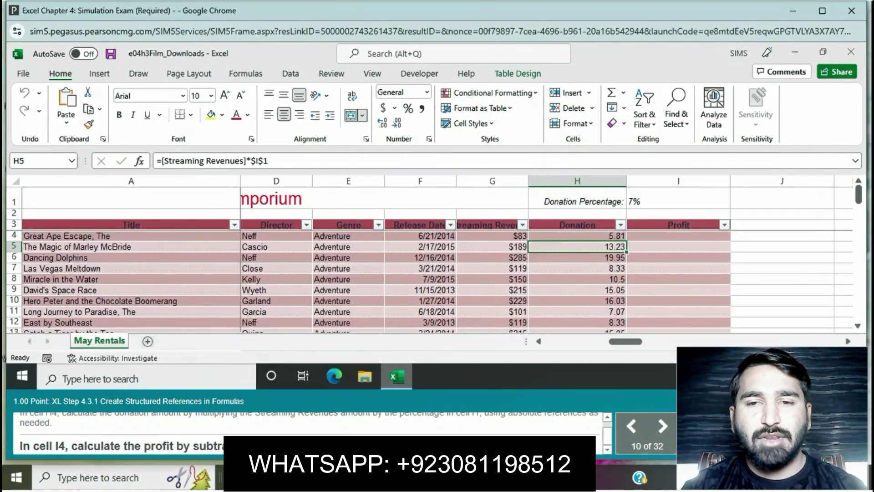
Step: Begin a formula in cell I4 of the Profit column
click(677, 236)
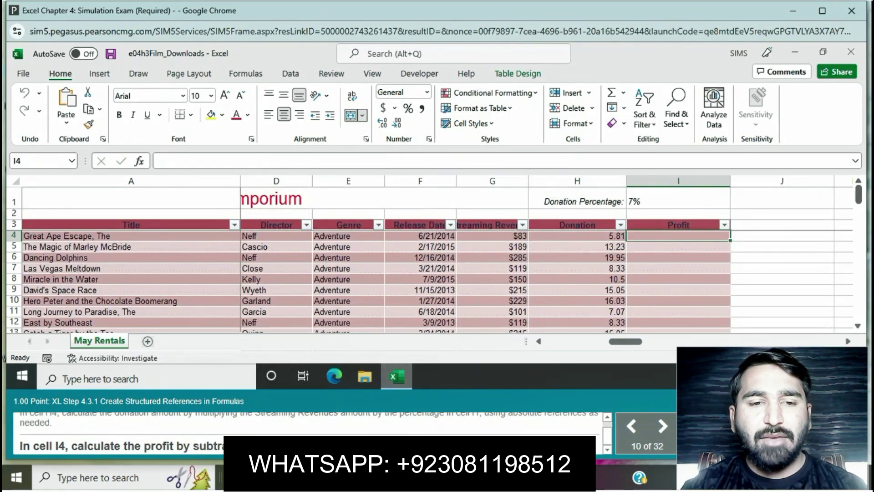
text(=)
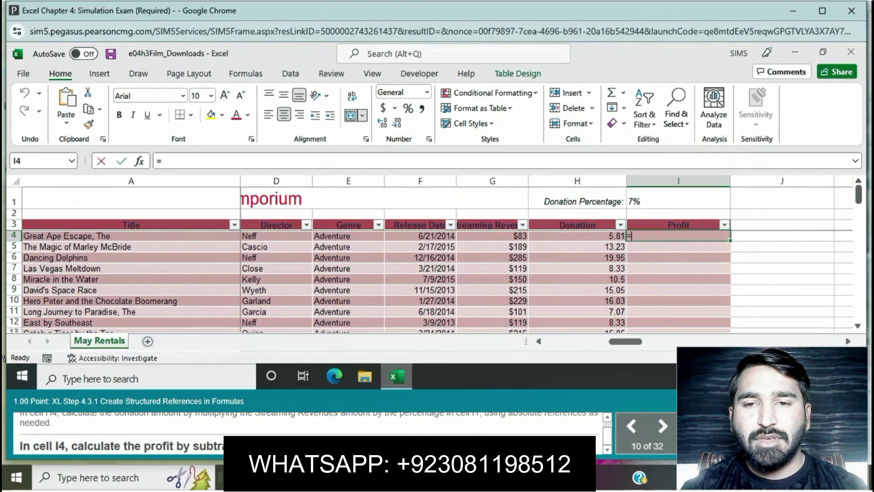
click(577, 236)
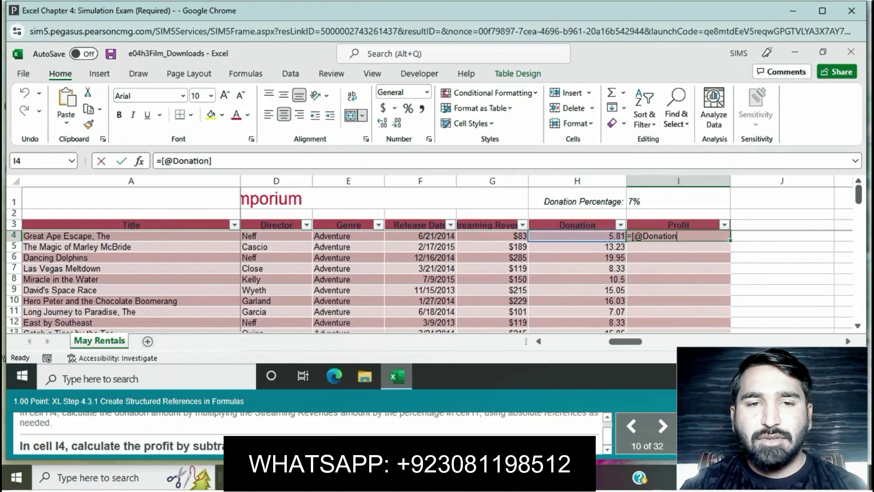
key(BackSpace)
key(BackSpace)
key(BackSpace)
key(BackSpace)
key(BackSpace)
key(BackSpace)
key(BackSpace)
key(BackSpace)
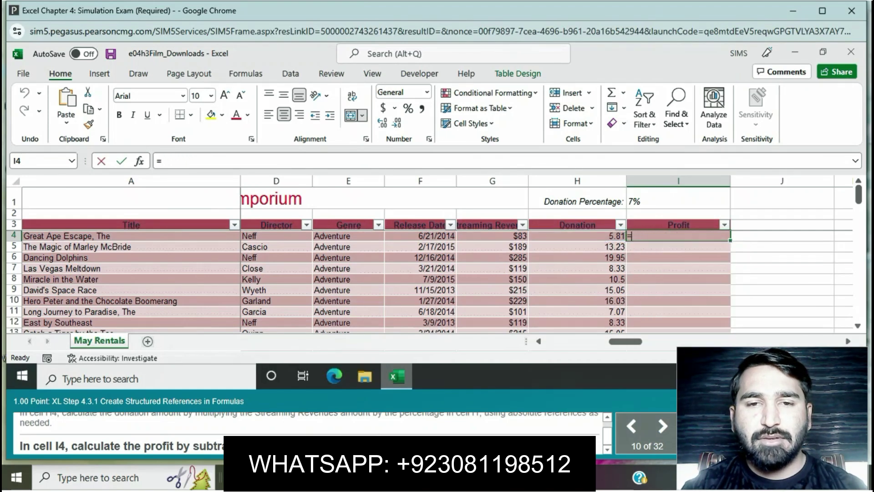
click(492, 236)
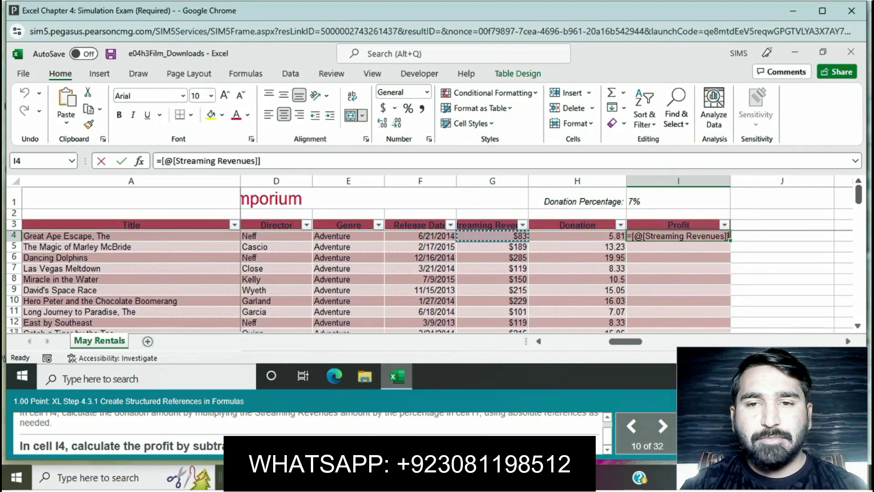
text(-)
key(Left)
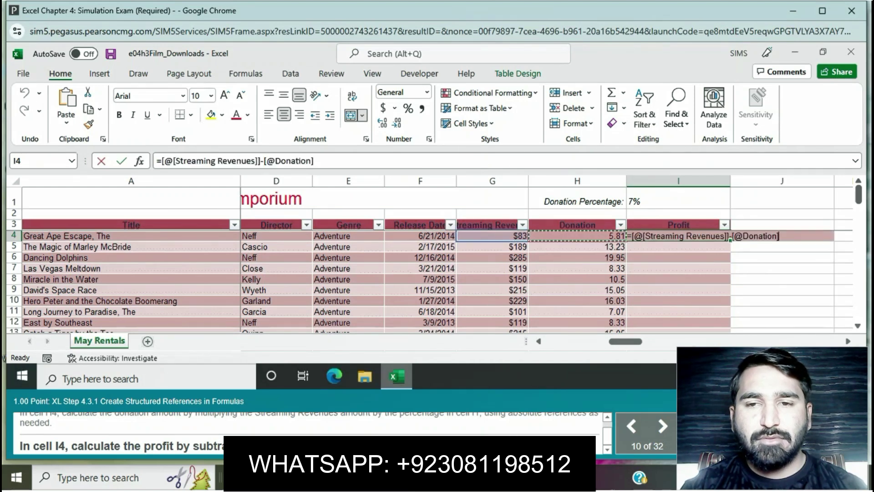
key(Return)
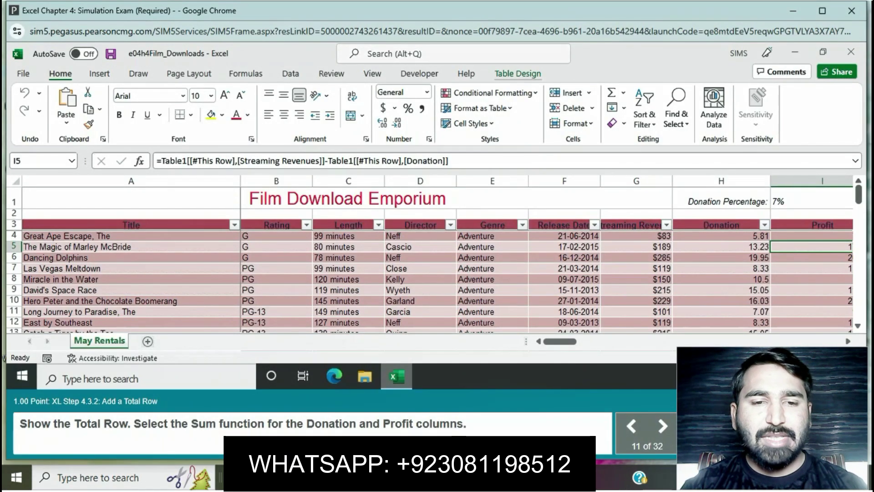
Step: Show the table's Total Row and set the Donation column's total to the Sum function
click(517, 73)
click(369, 108)
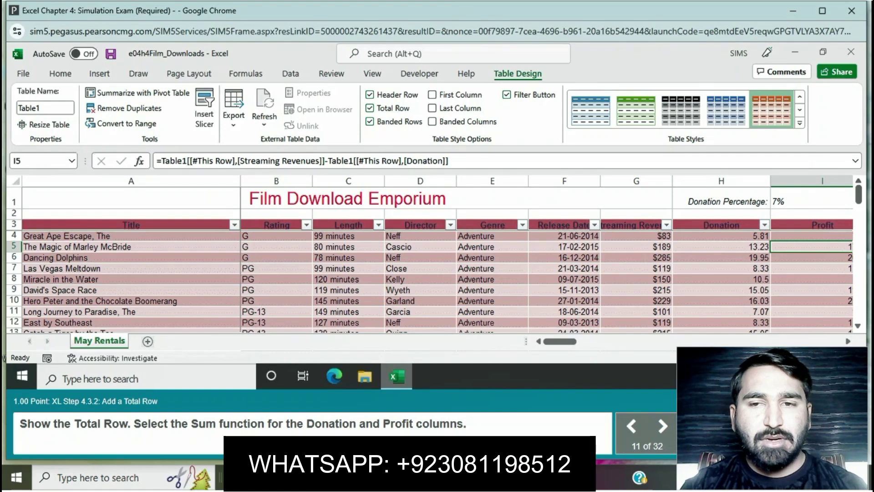
scroll(437, 280, down, 4)
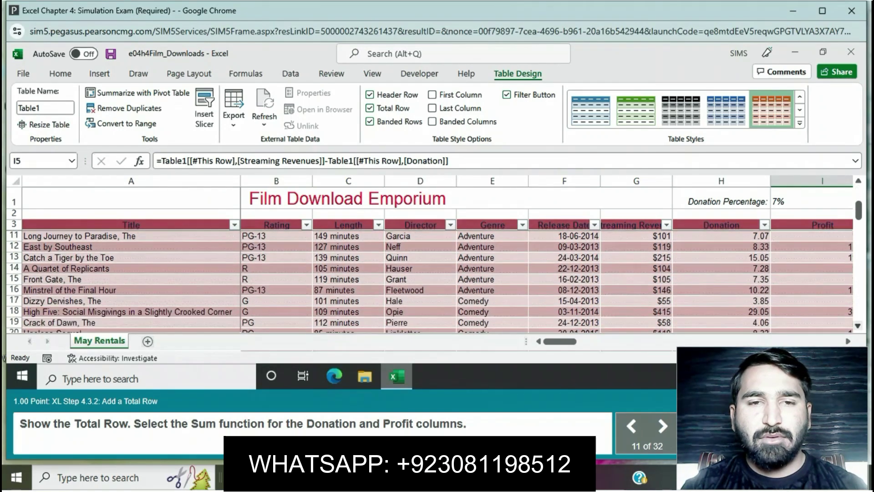
scroll(437, 280, down, 4)
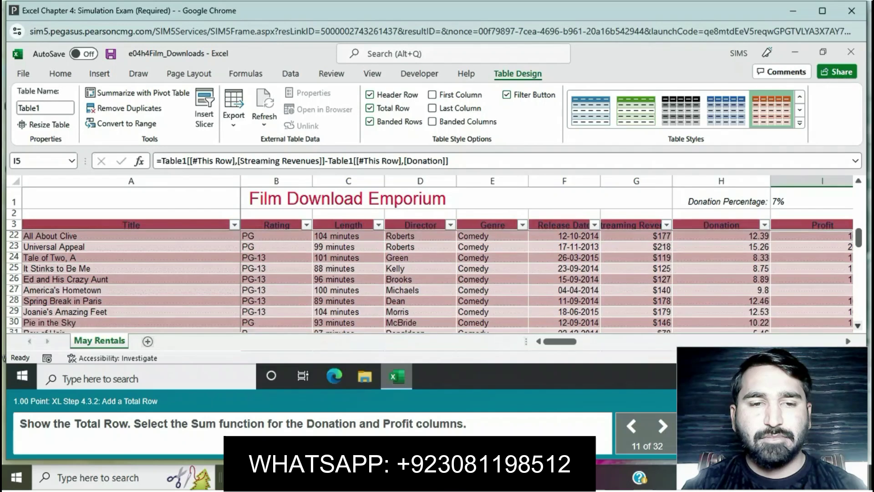
scroll(437, 280, down, 3)
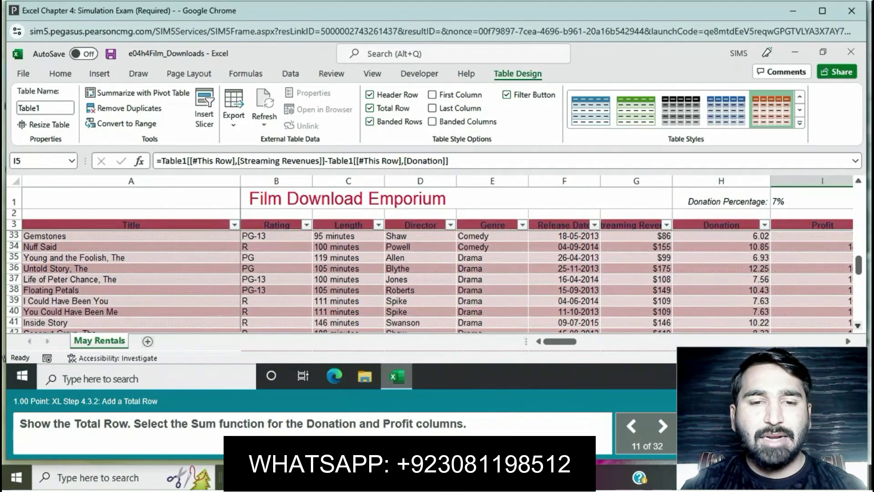
scroll(437, 280, down, 4)
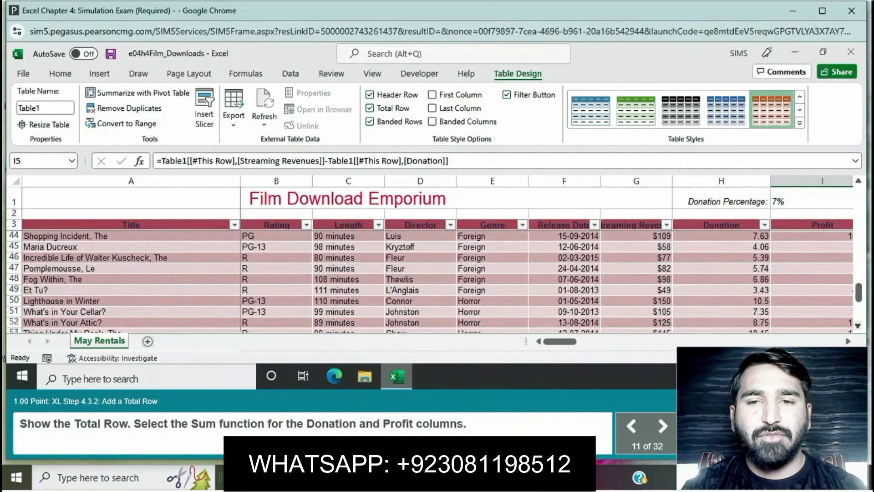
scroll(437, 280, down, 2)
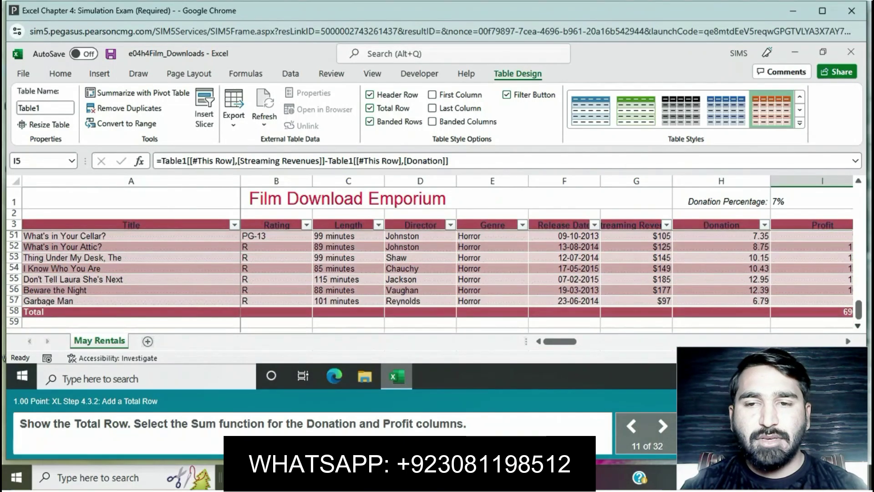
click(721, 311)
click(775, 312)
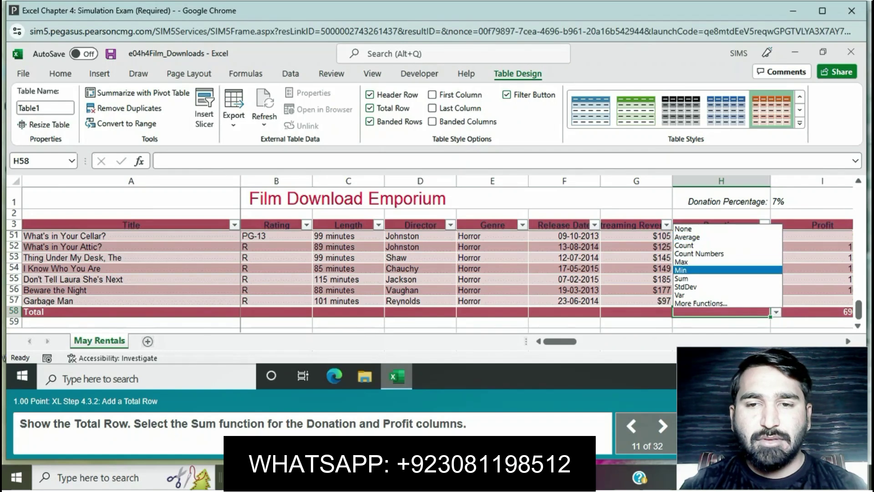
click(681, 278)
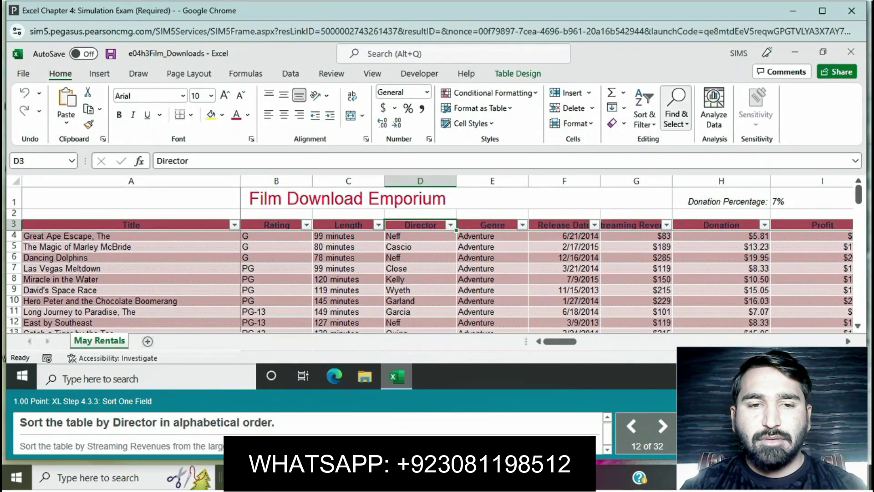
Step: Sort the table by Director in alphabetical order from A to Z
click(645, 117)
click(651, 139)
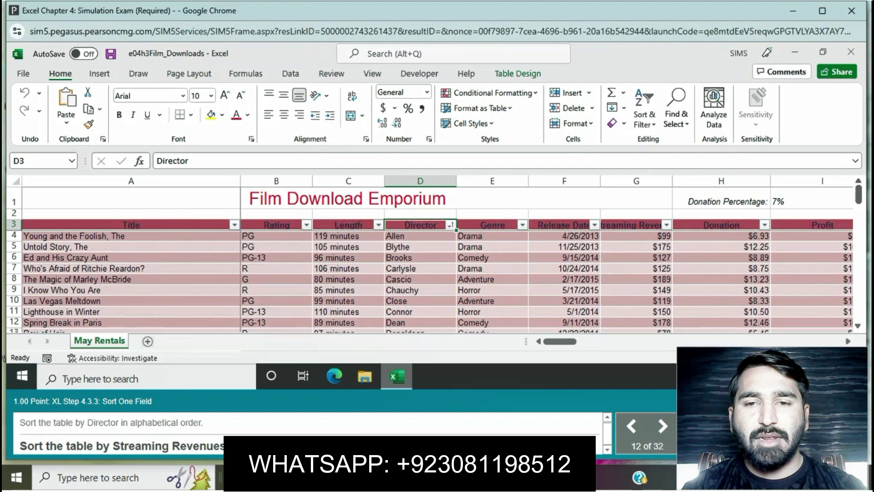
Step: Sort the table by Streaming Revenues from largest to smallest
click(632, 225)
click(644, 117)
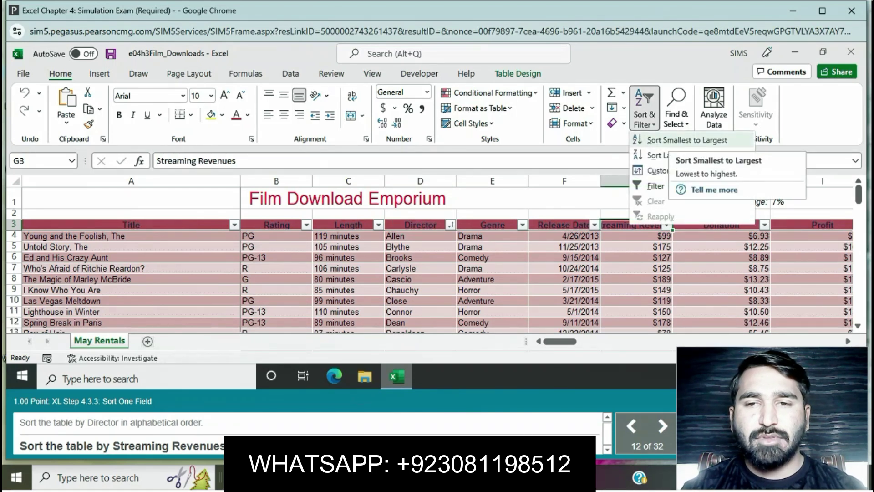
click(657, 156)
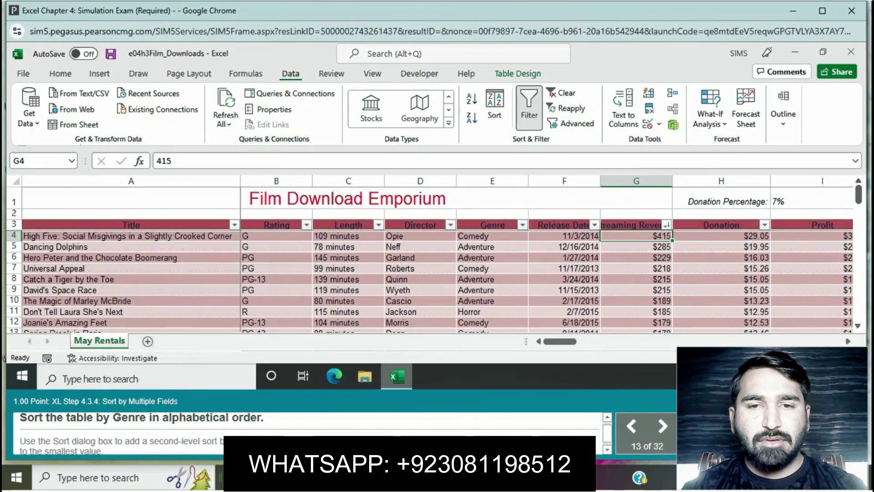
Step: Sort the table by Genre from A to Z and add a second custom sort level by Director, A to Z
click(492, 225)
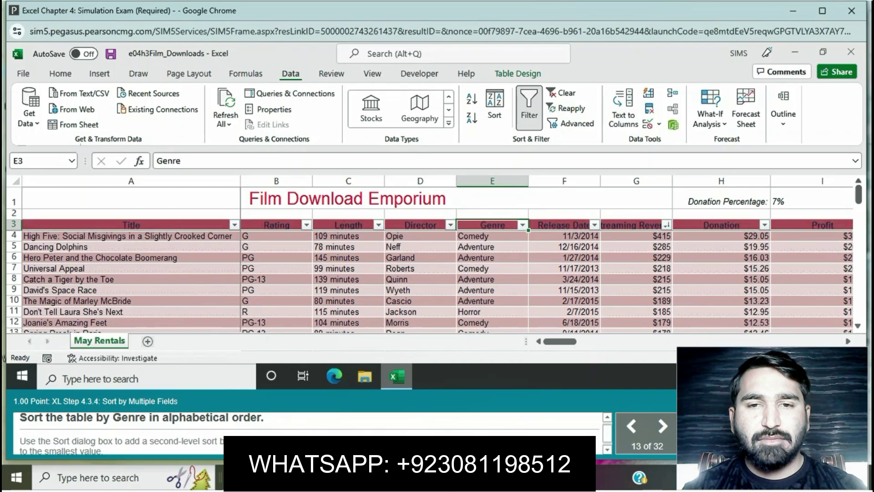
click(472, 98)
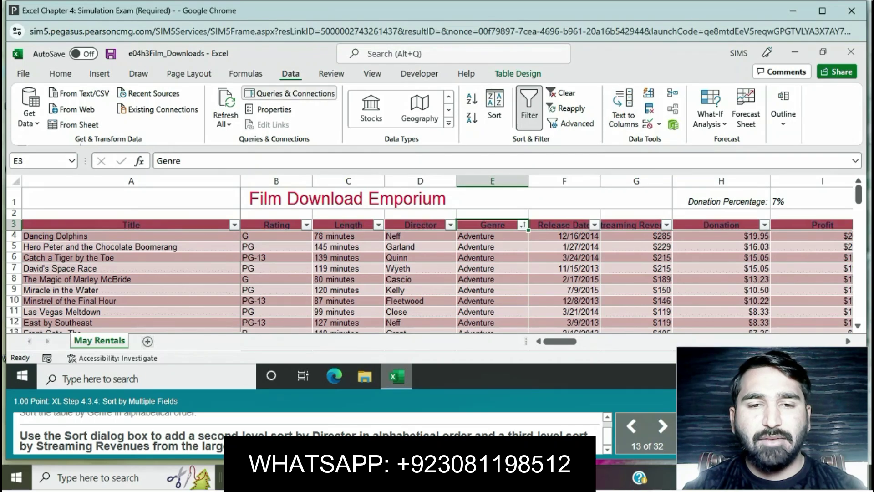
click(60, 73)
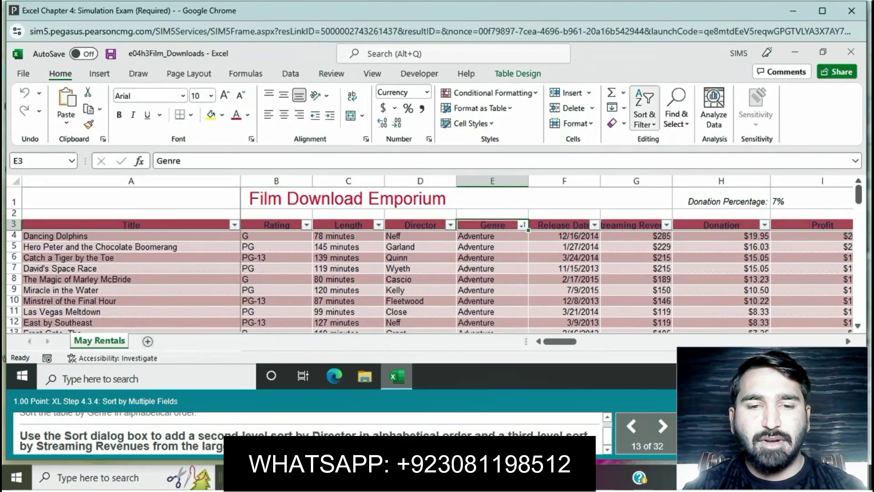
click(644, 114)
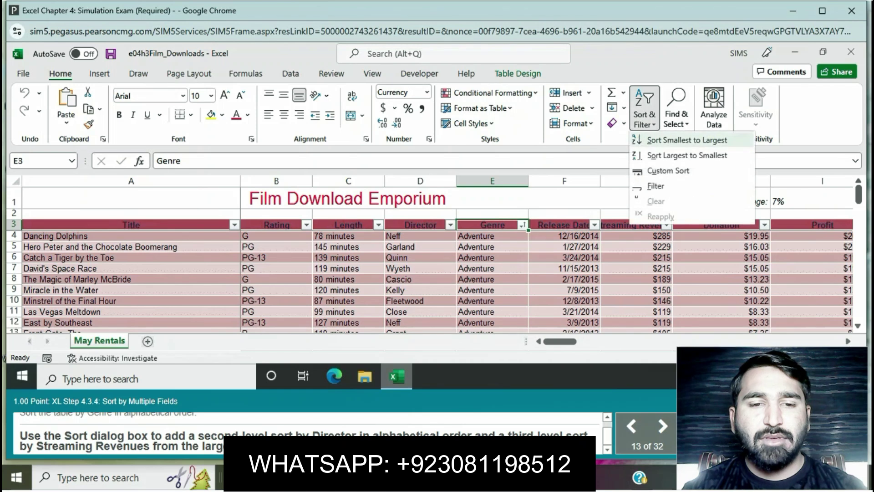
click(666, 171)
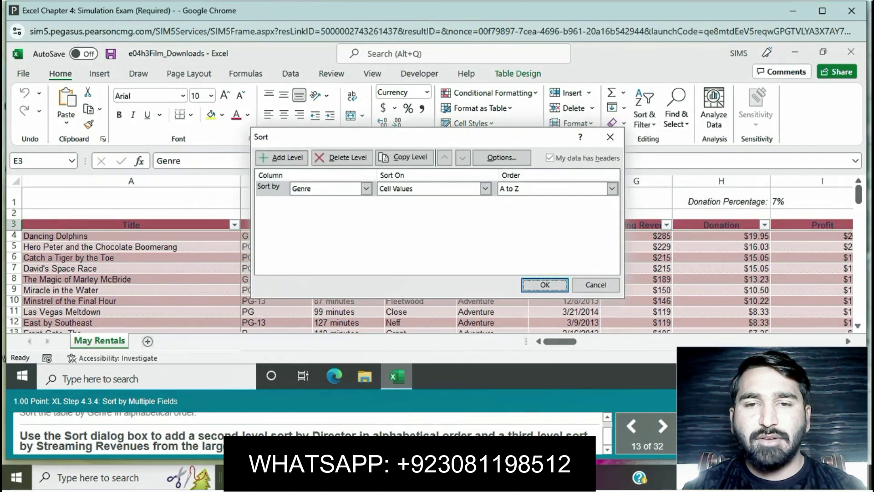
click(282, 157)
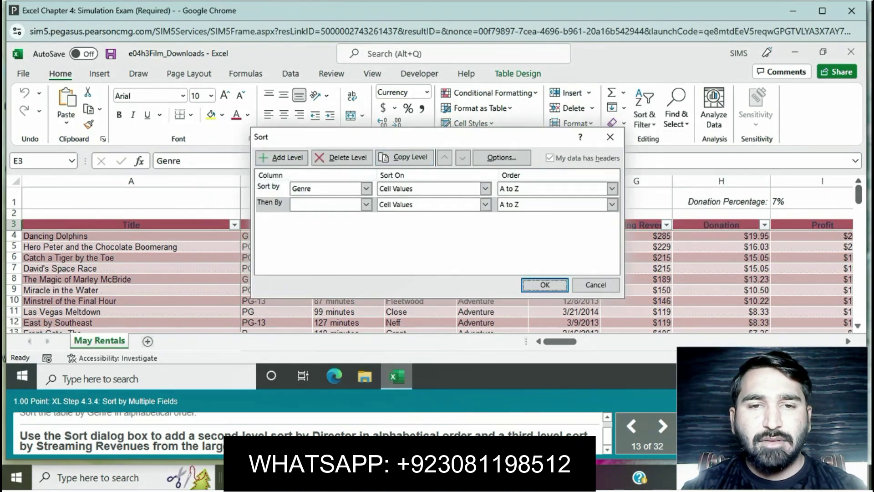
click(366, 205)
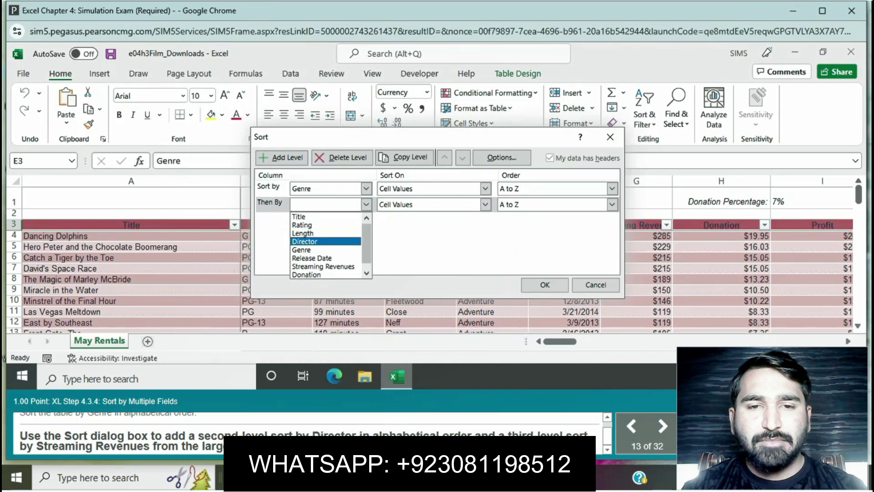
key(Return)
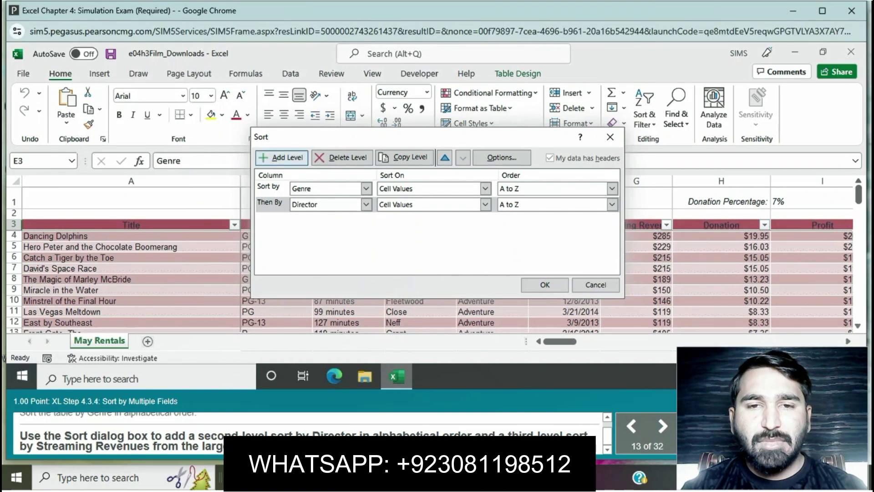
Step: Add a third sort level by Streaming Revenues ordered Largest to Smallest and apply the multi-level sort
click(282, 158)
click(366, 220)
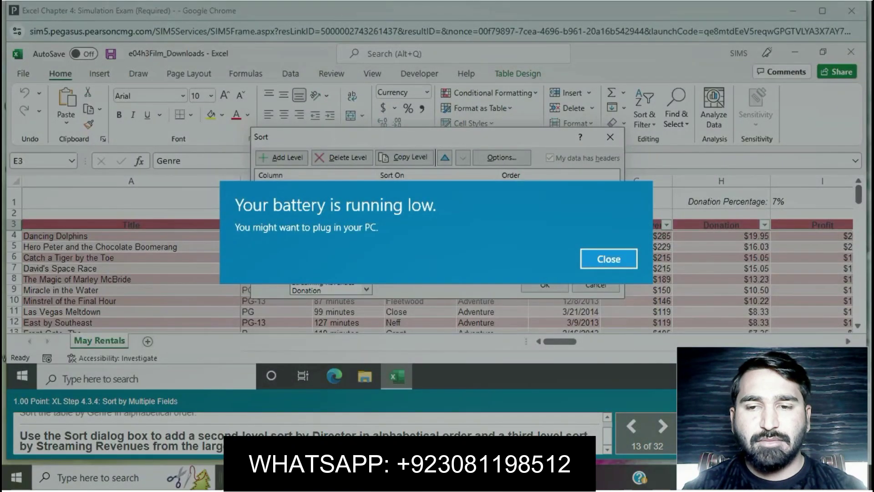
click(609, 258)
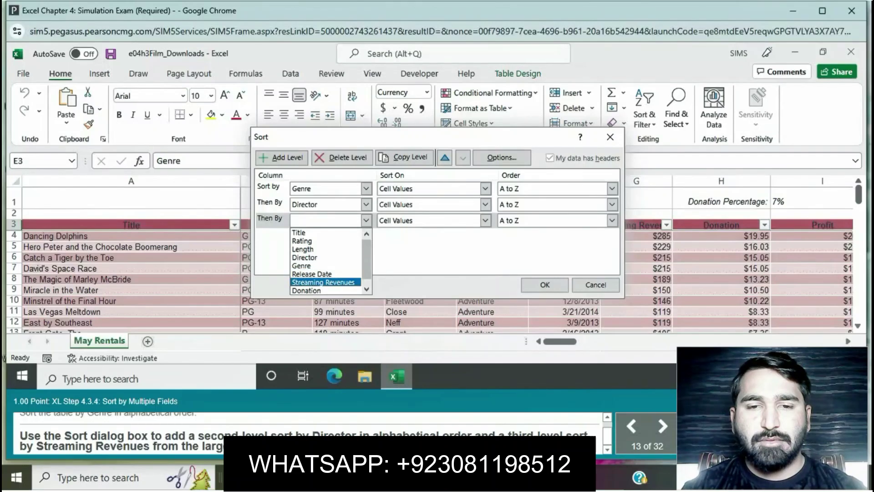
key(Return)
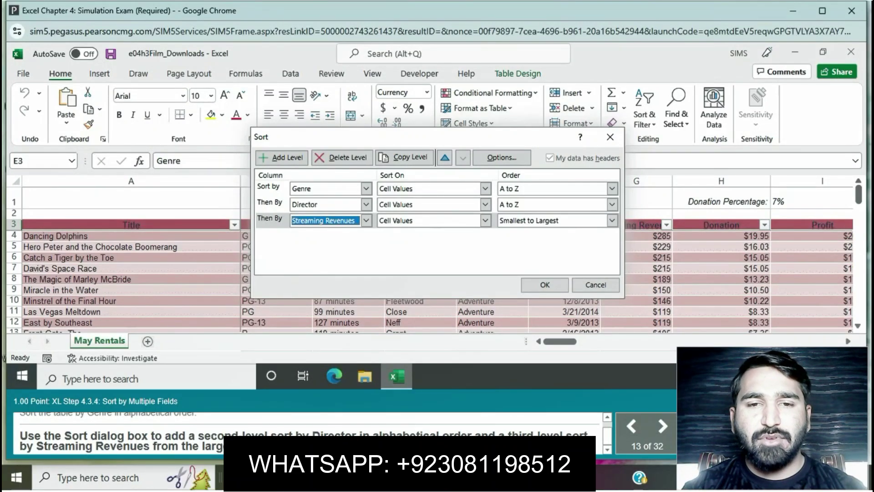
click(612, 221)
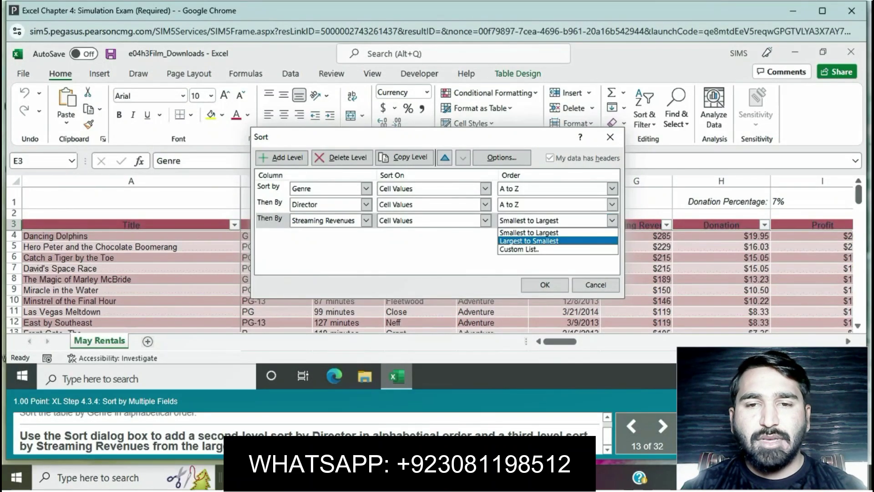
key(Return)
key(Return)
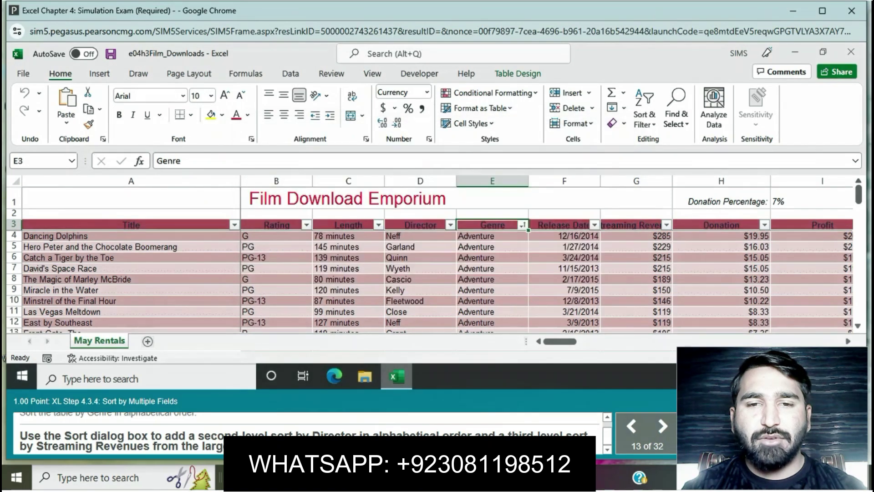
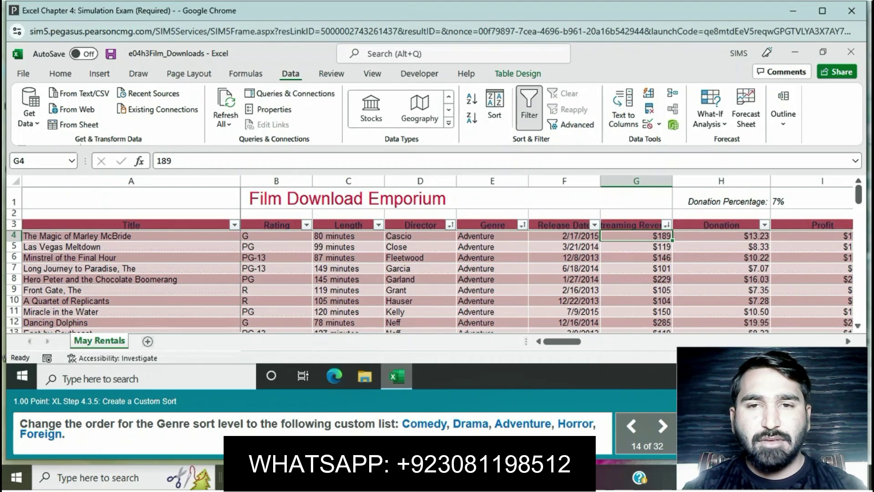
Step: Choose Custom List as the order of the Genre level in the table's custom sort
click(492, 225)
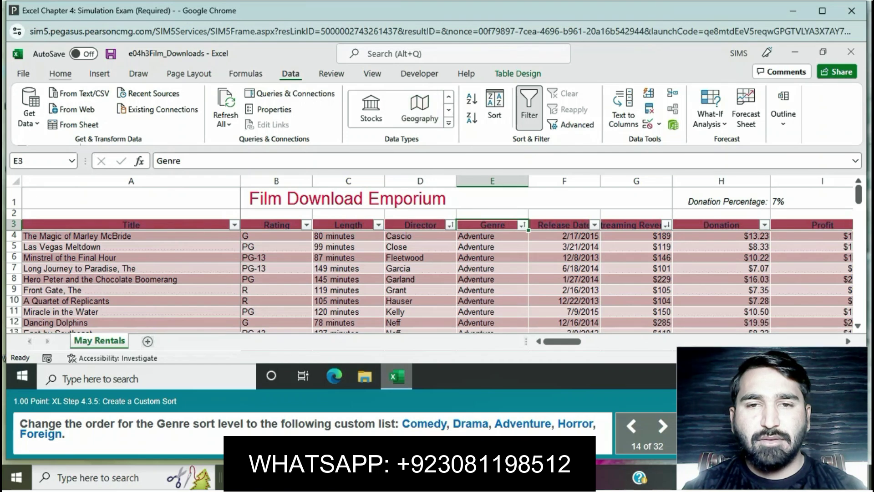
click(60, 73)
click(643, 108)
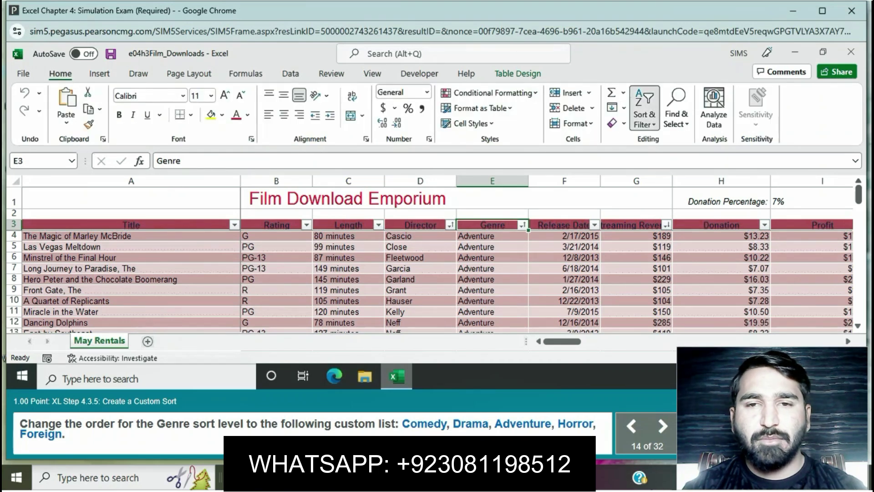
click(644, 116)
click(660, 173)
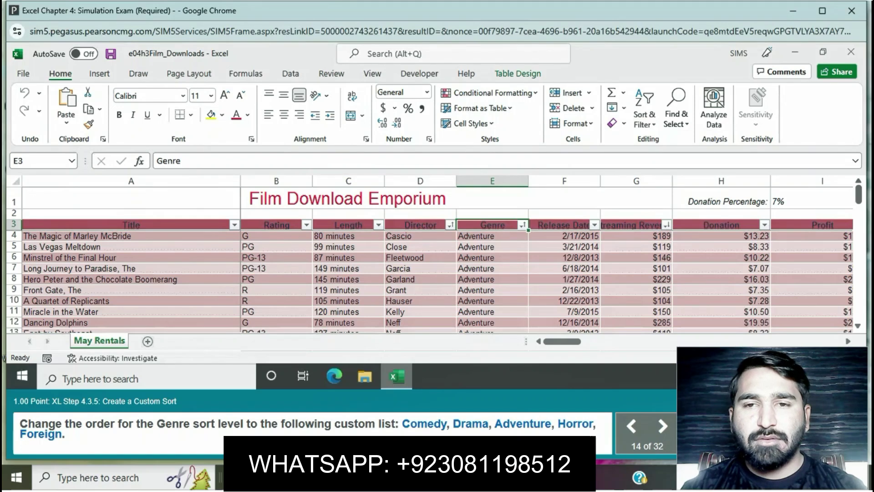
click(282, 157)
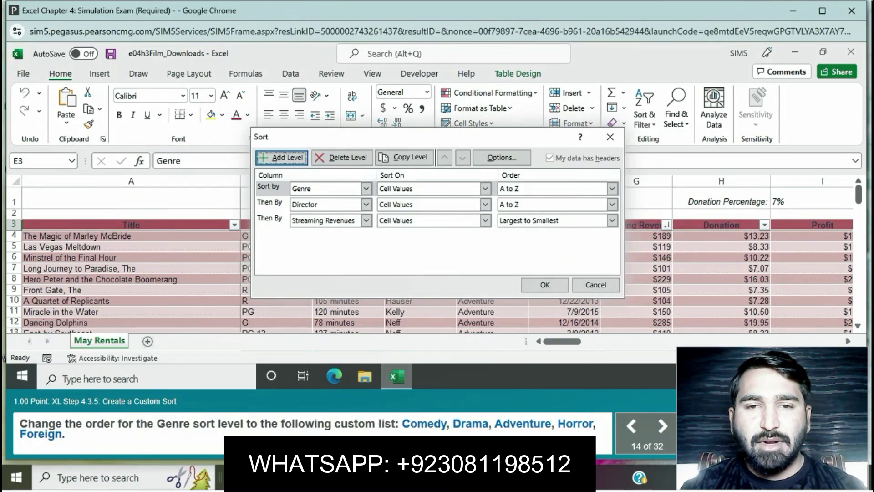
click(611, 188)
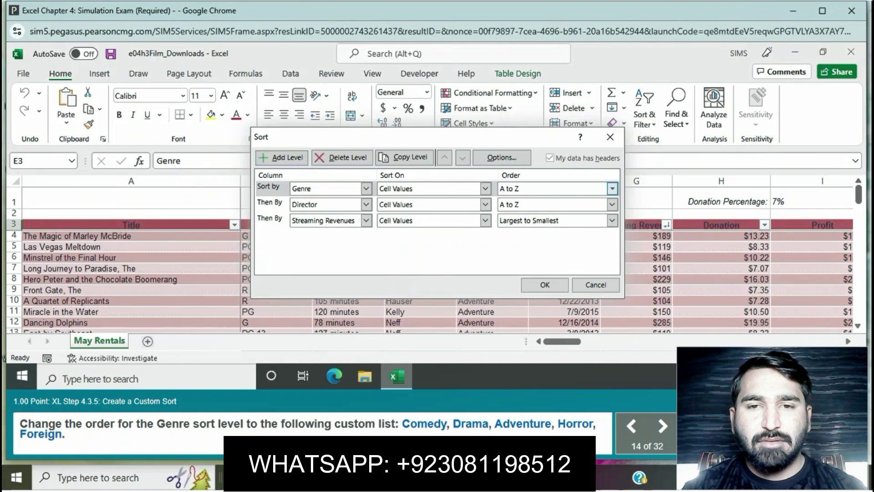
click(519, 218)
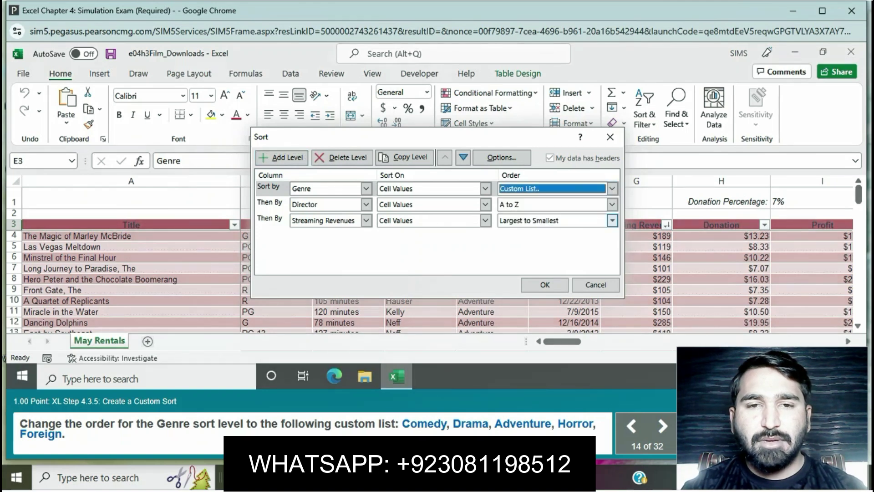
Step: Add the custom list Comedy, Drama, Adventure, Horror, Foreign and apply the sort with it as the Genre order
click(415, 156)
text(cO)
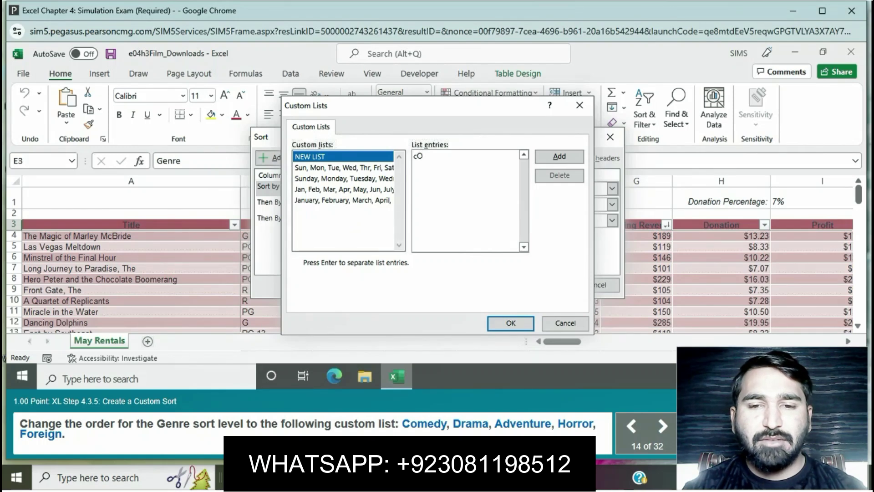
text(medy)
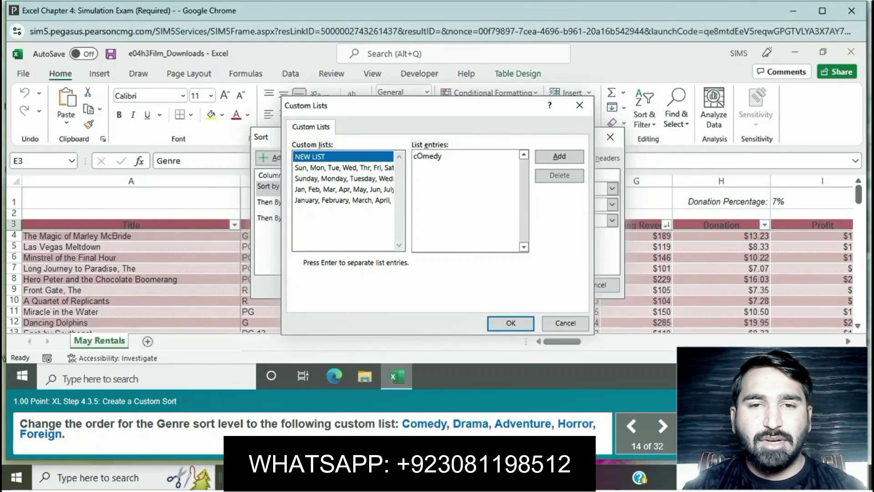
text(, D)
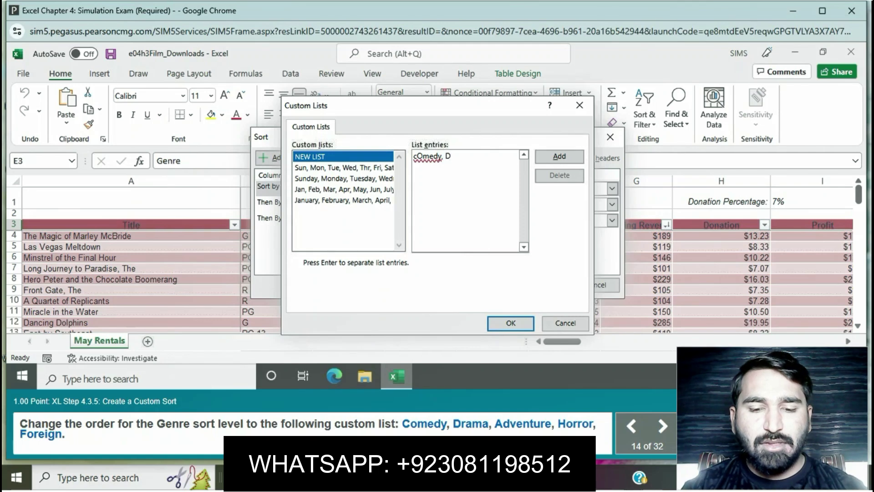
text(rama, Advent)
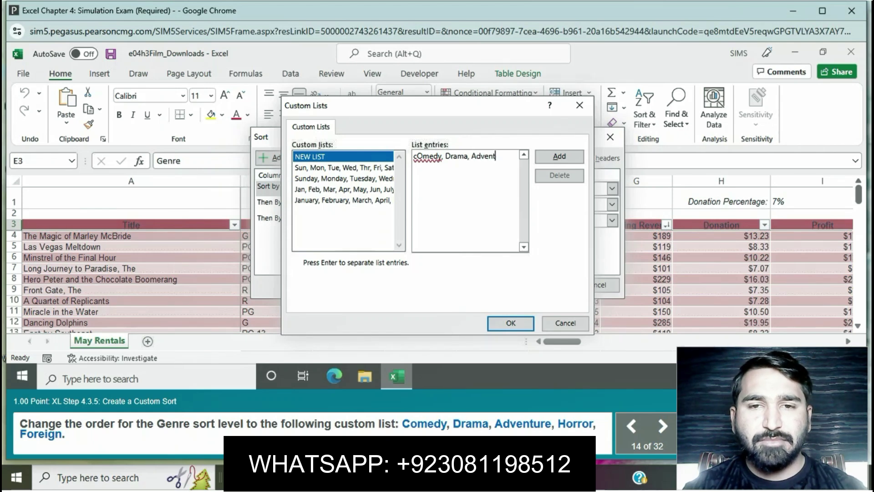
text(ure,)
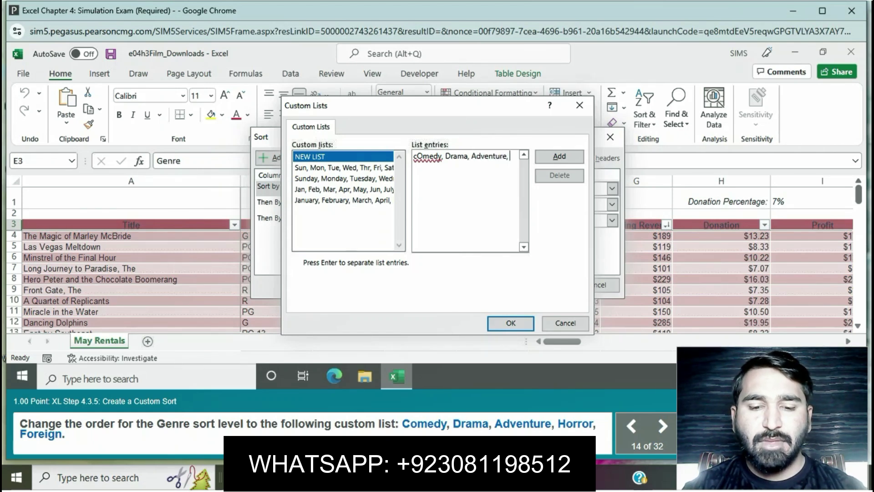
text( Horror)
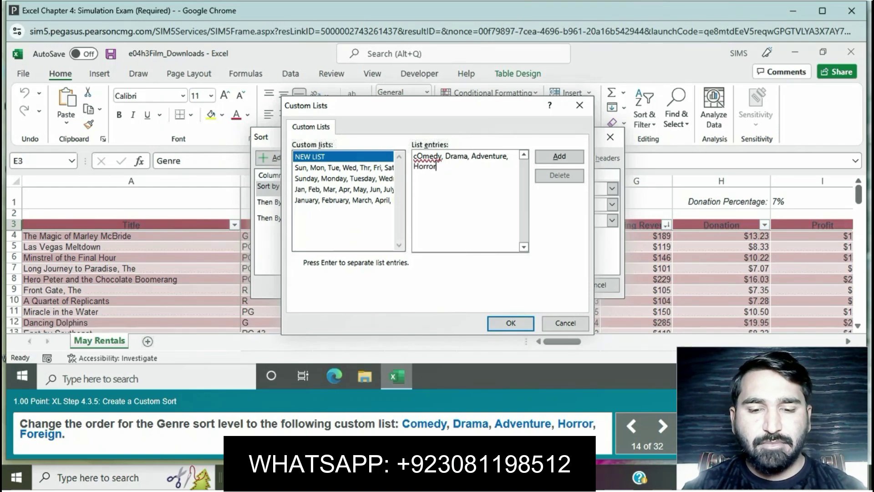
text(,)
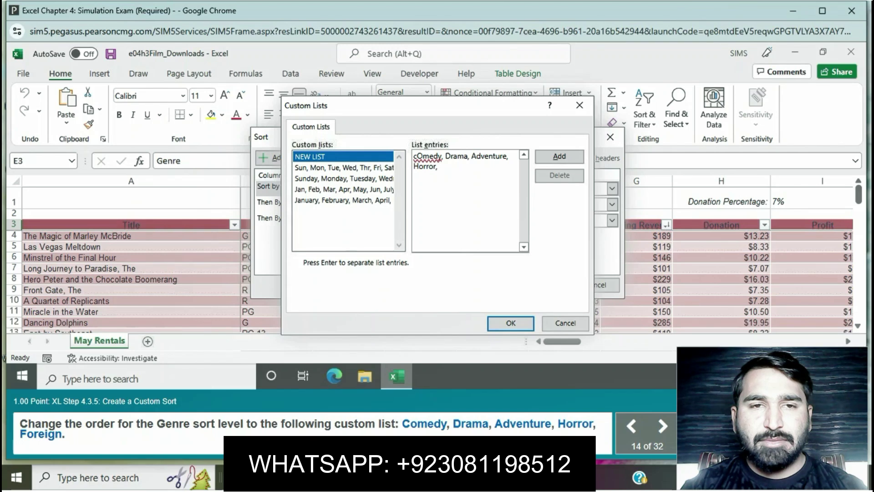
text( Foreign)
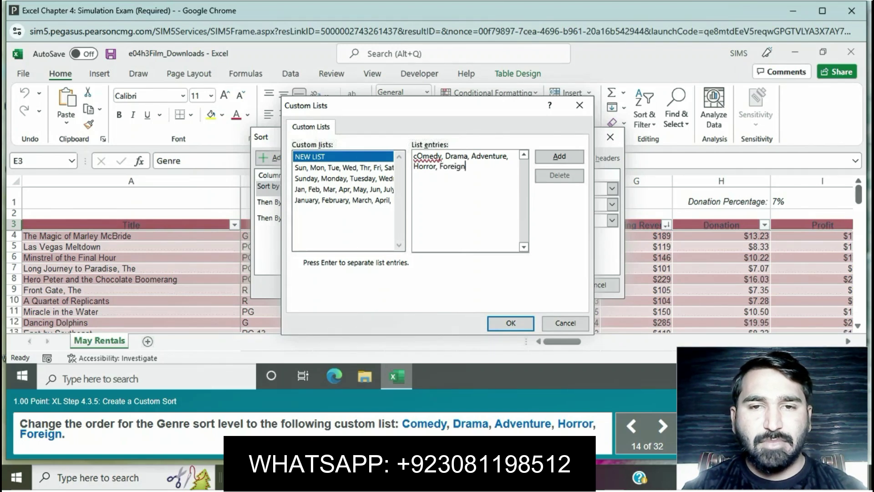
click(558, 156)
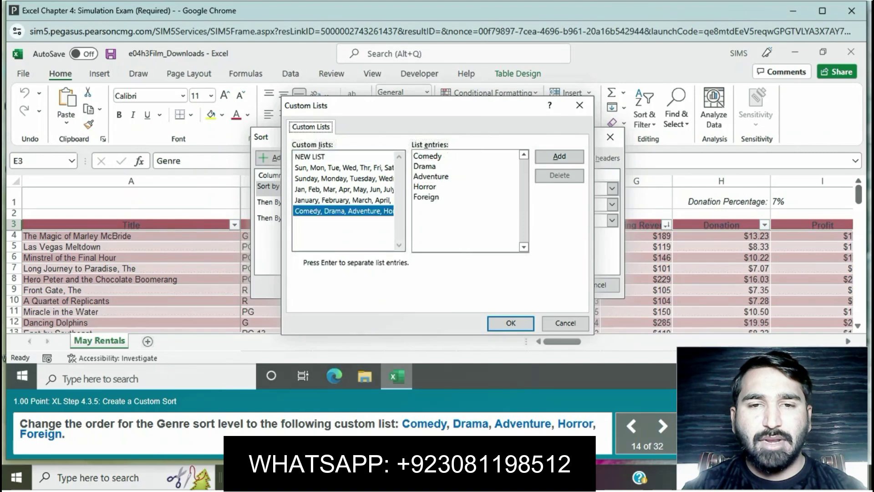
key(Return)
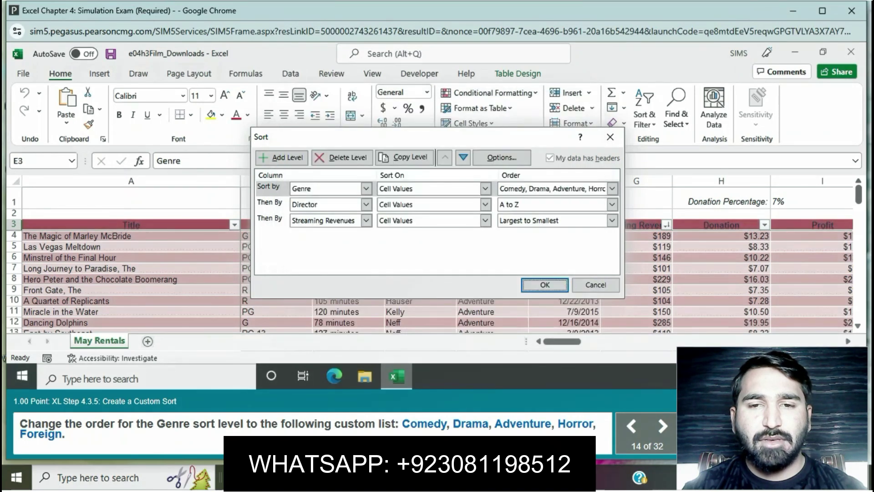
key(Return)
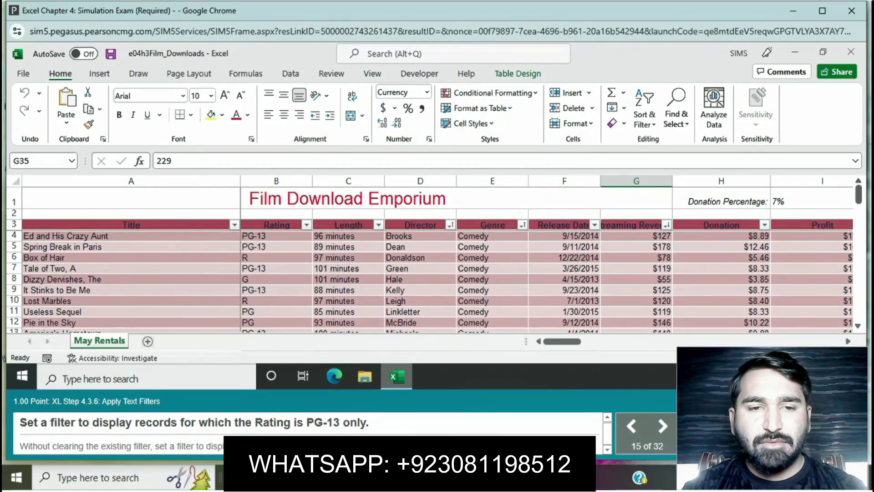
Step: Filter the Rating column to display only PG-13 records
click(306, 225)
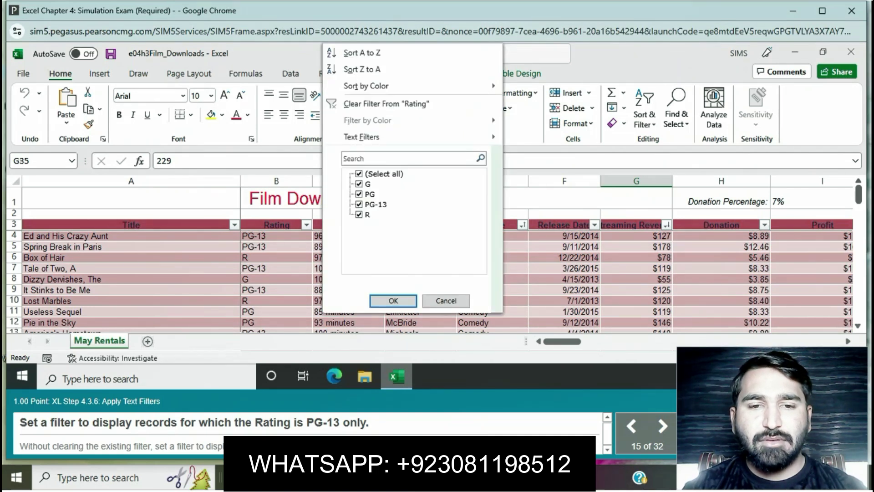
click(359, 173)
click(359, 203)
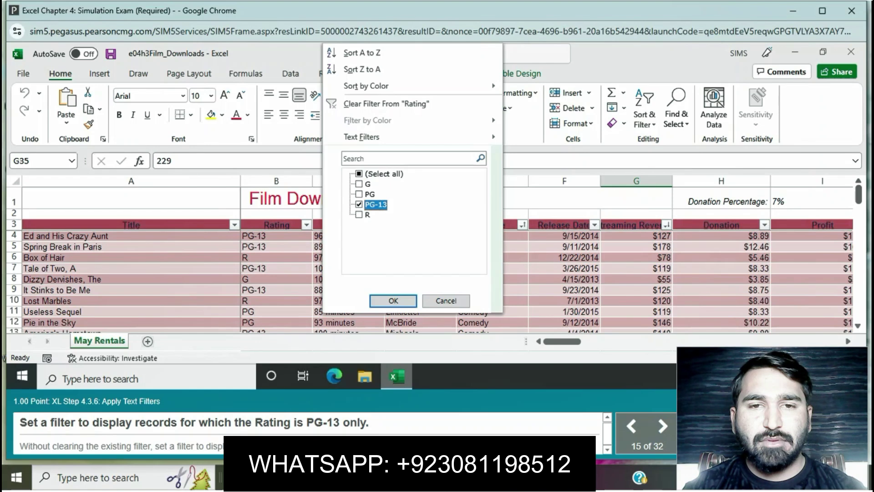
key(Return)
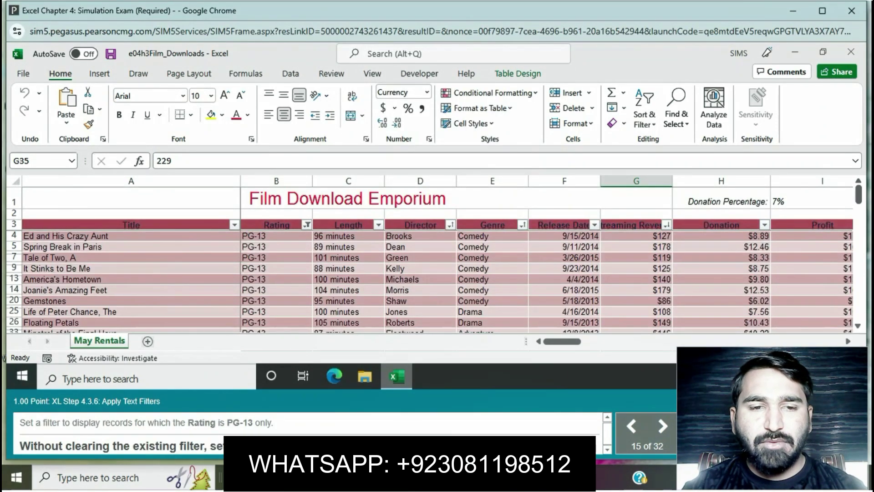
Step: Filter the Genre column to display only Comedy records, keeping the existing Rating filter
click(522, 224)
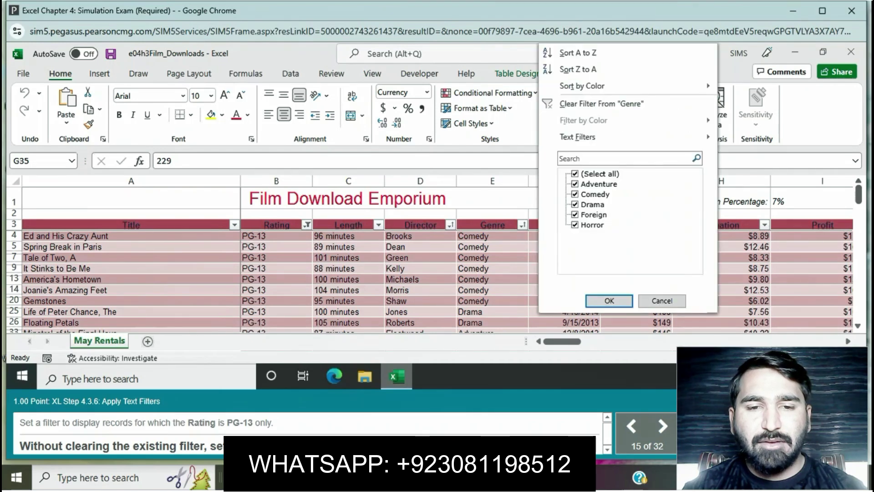
click(574, 174)
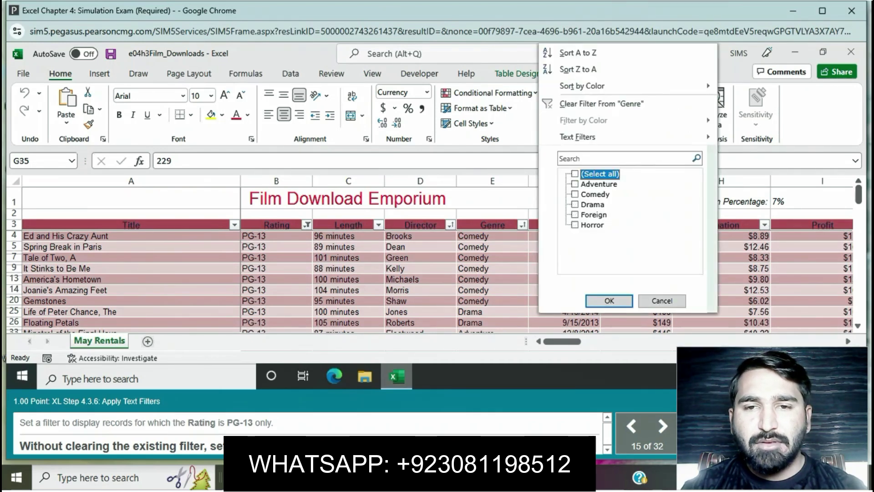
click(575, 194)
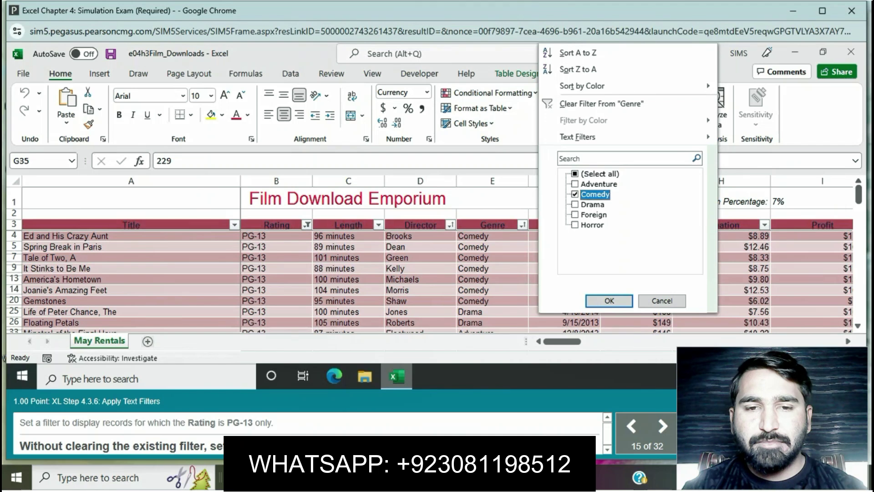
click(609, 300)
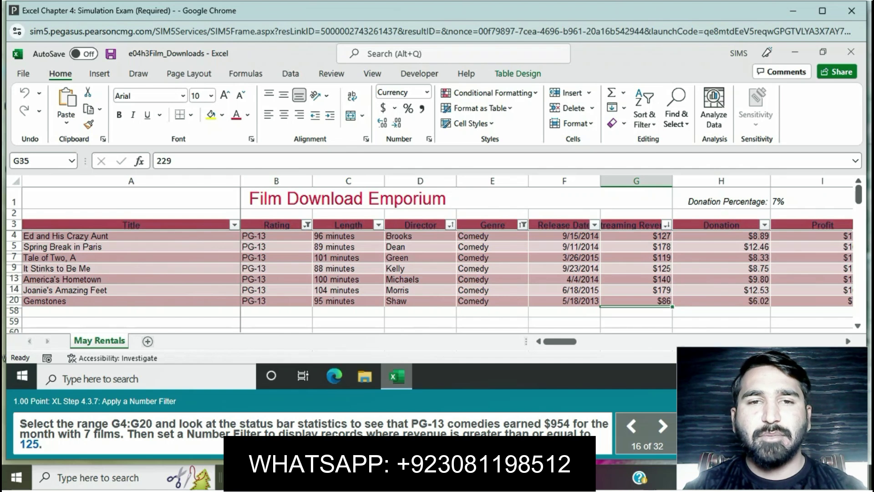
Step: Select the range G4:G20 and apply a number filter to Streaming Revenues for values greater than or equal to 125
drag(636, 236, 636, 300)
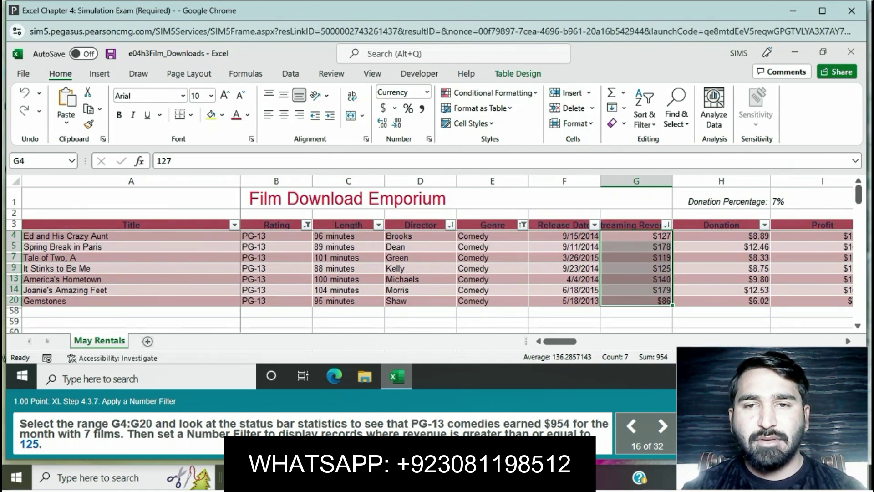
click(666, 224)
mouse_move(536, 137)
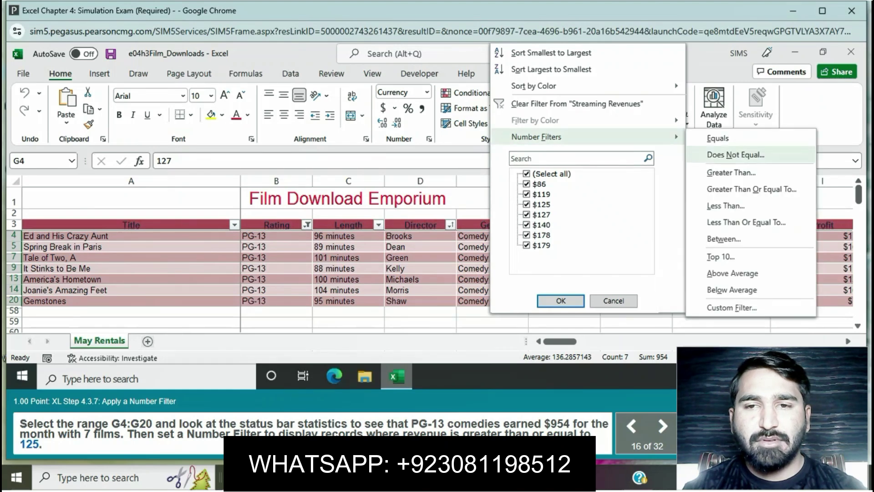
click(719, 172)
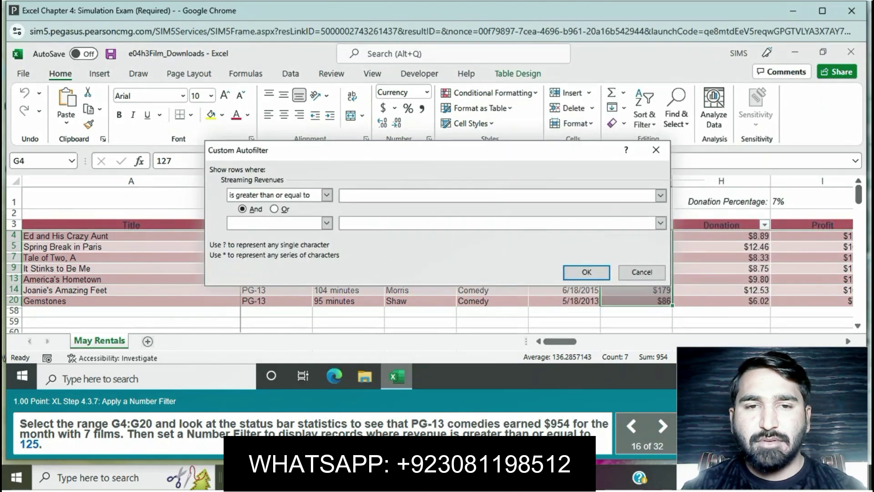
text(125)
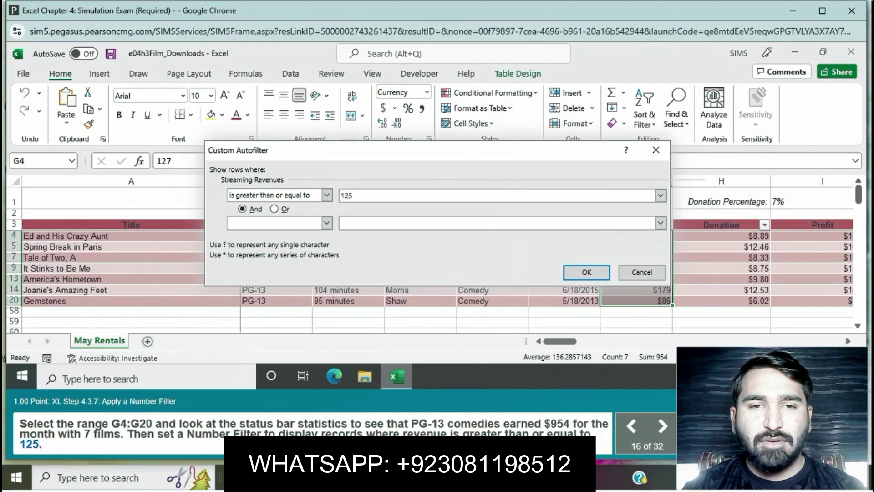
click(587, 272)
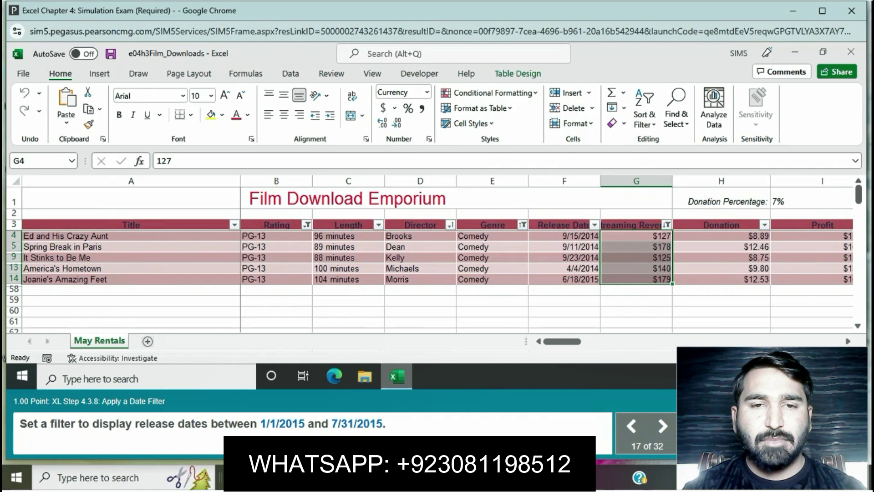
Step: Apply a Between date filter to the Release Date column for dates from 1/1/2015 to 7/31/2015
click(594, 225)
mouse_move(651, 137)
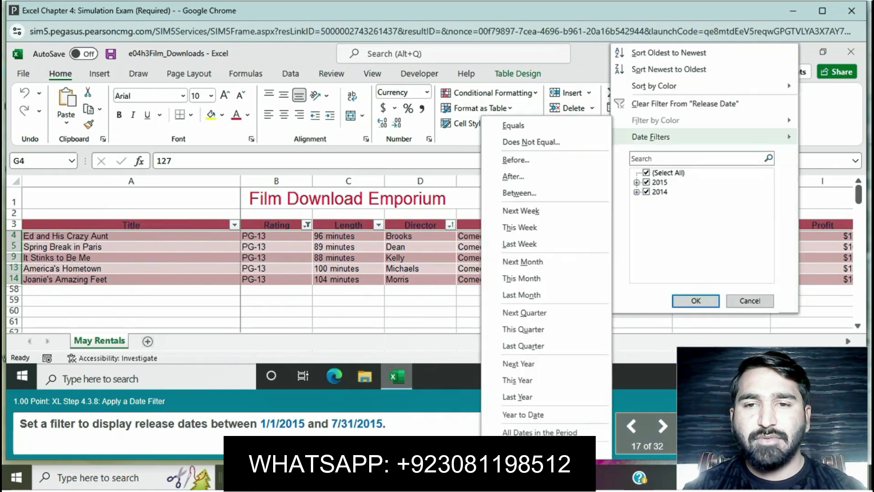
click(519, 192)
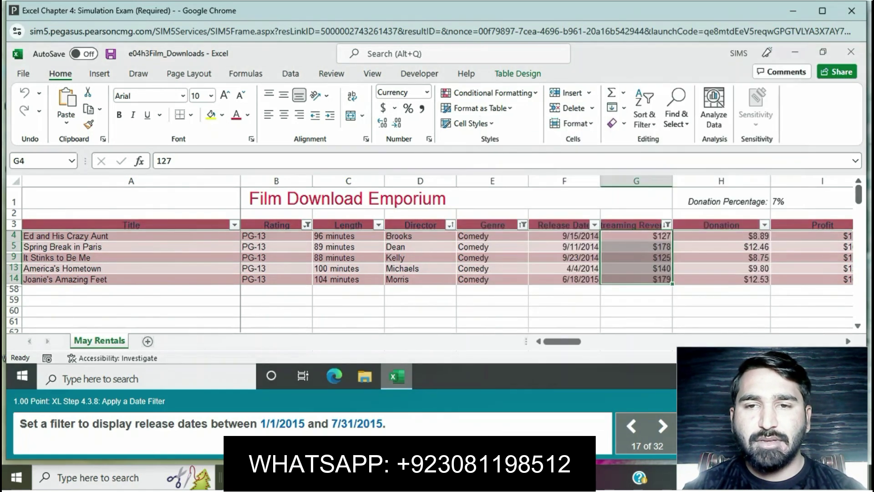
text(1)
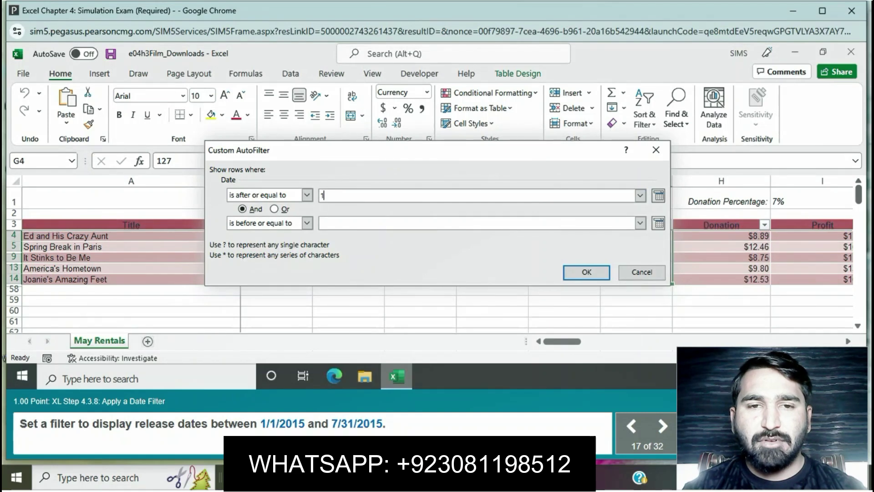
text(/1)
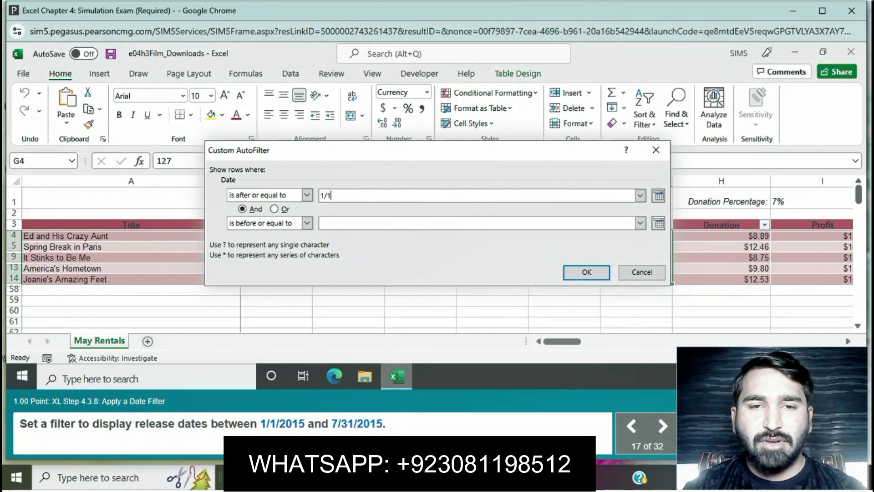
text(/201)
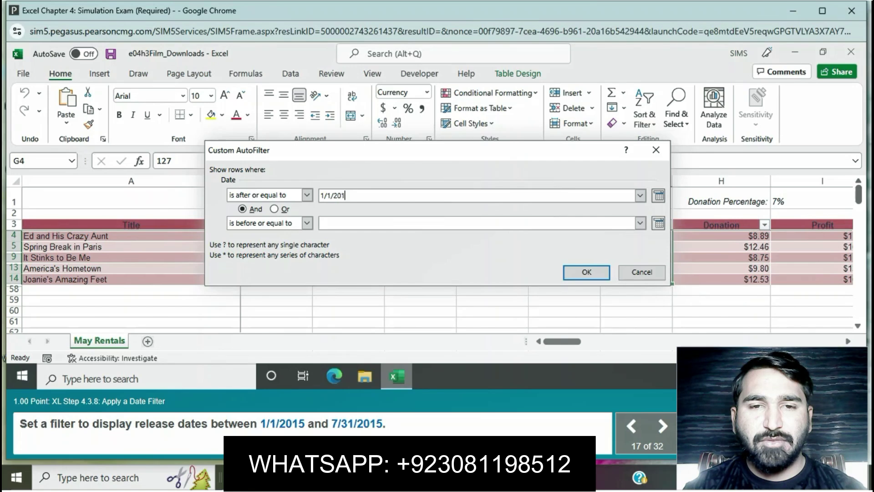
text(5)
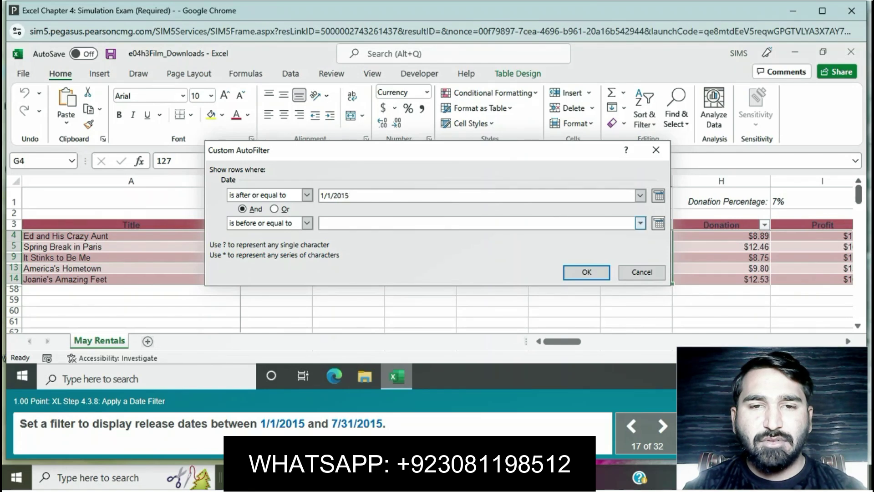
text(7/31/2)
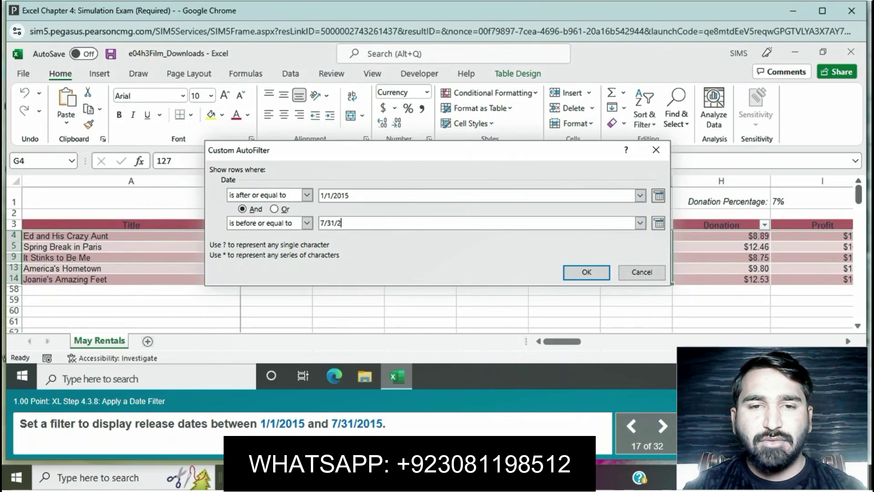
text(015)
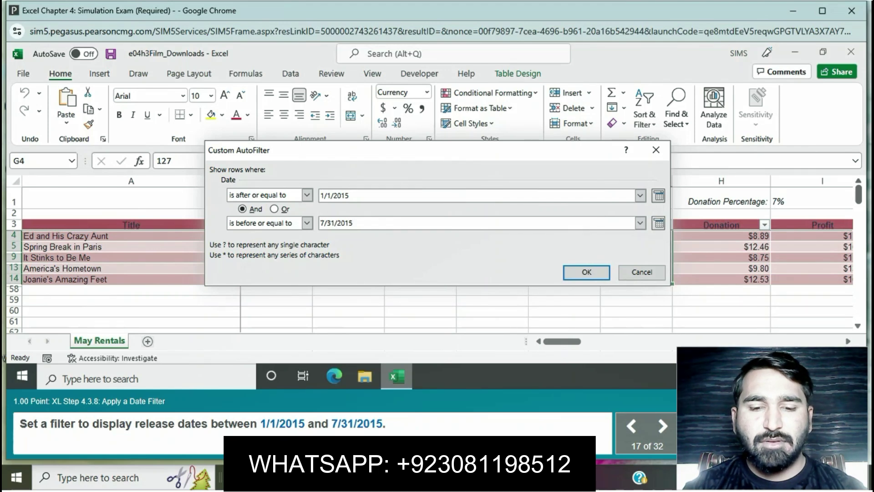
click(586, 272)
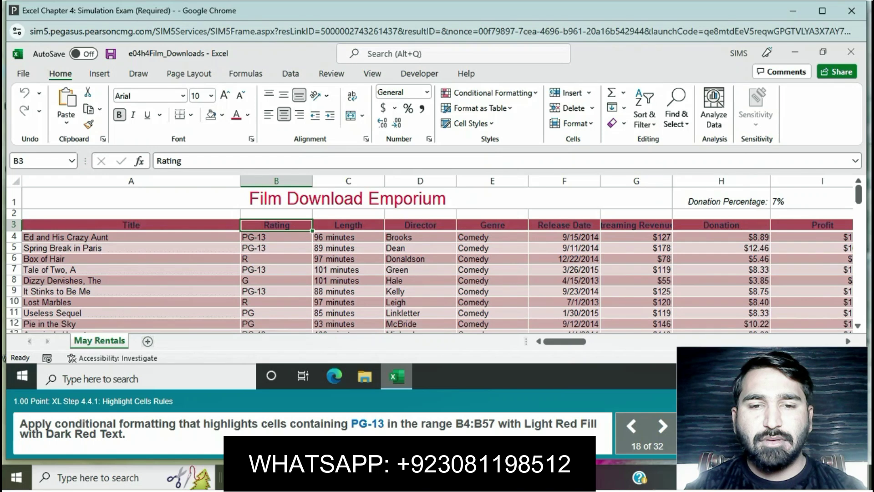
Step: Apply a Text that Contains highlight rule for PG-13 to B4:B57 with Light Red Fill with Dark Red Text
drag(276, 237, 276, 324)
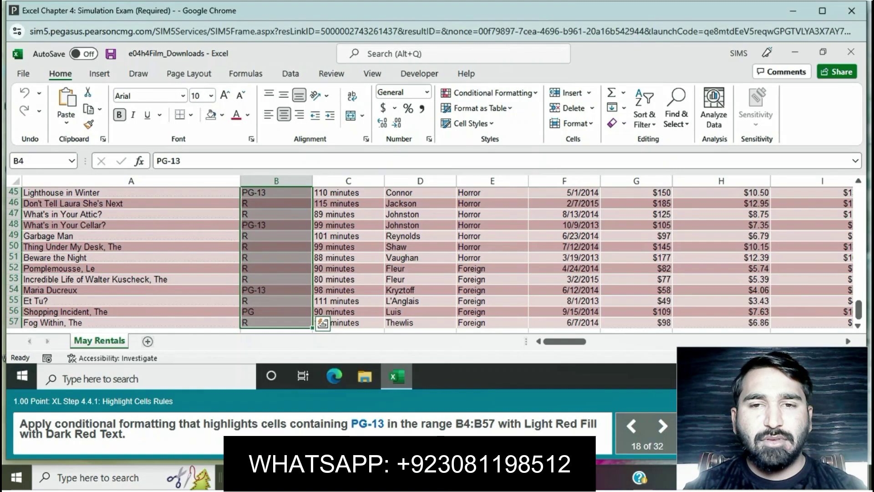
click(489, 93)
mouse_move(506, 115)
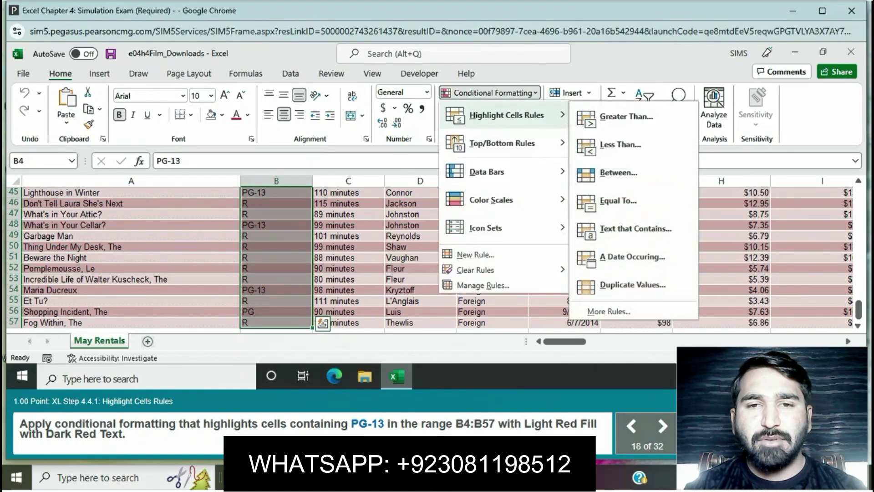
click(636, 229)
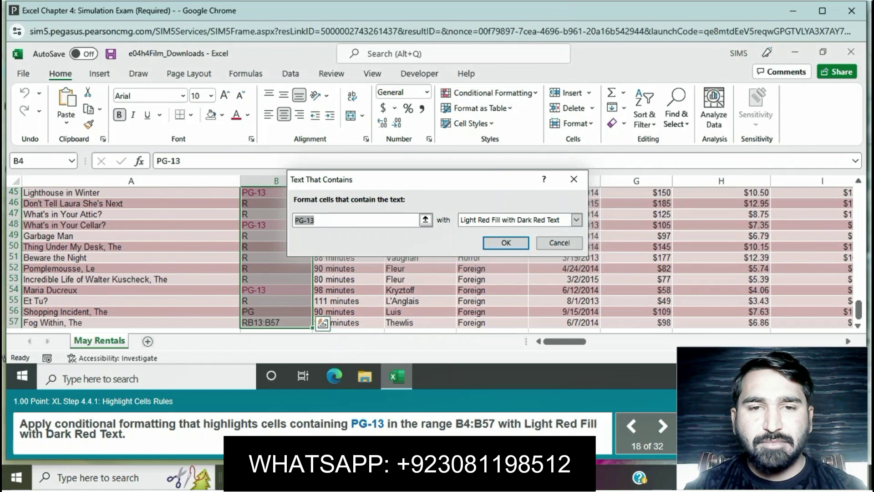
key(Return)
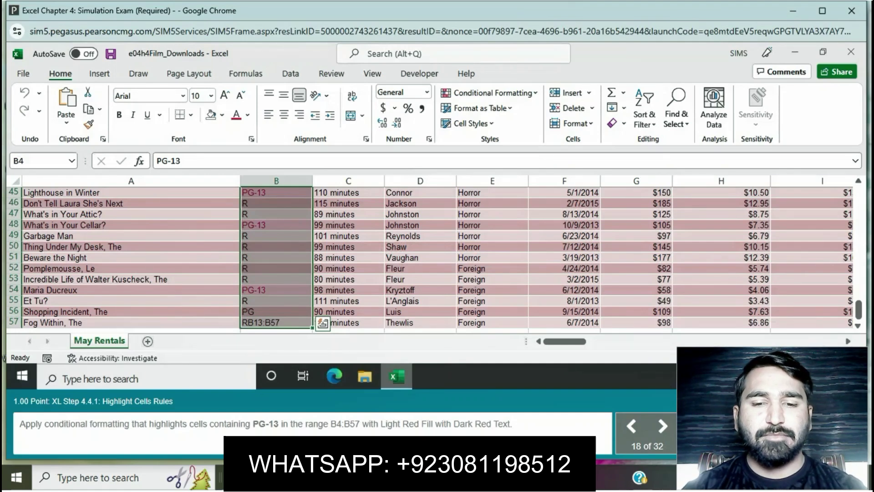
key(super)
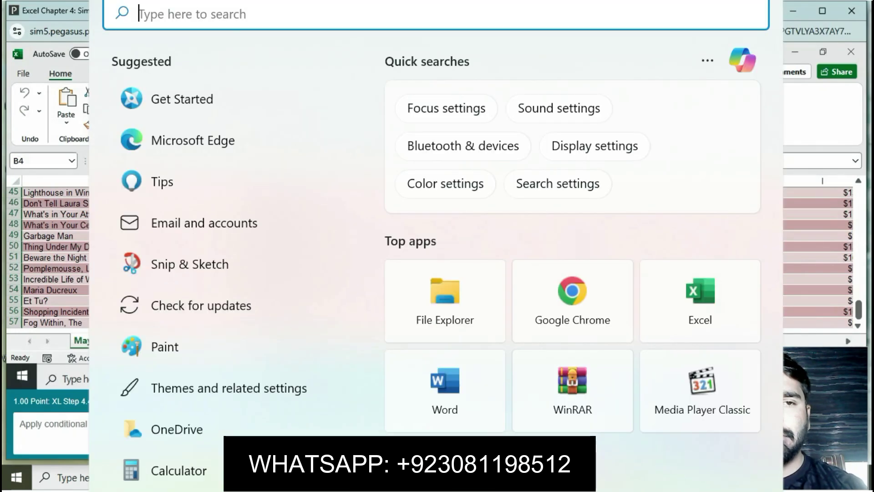